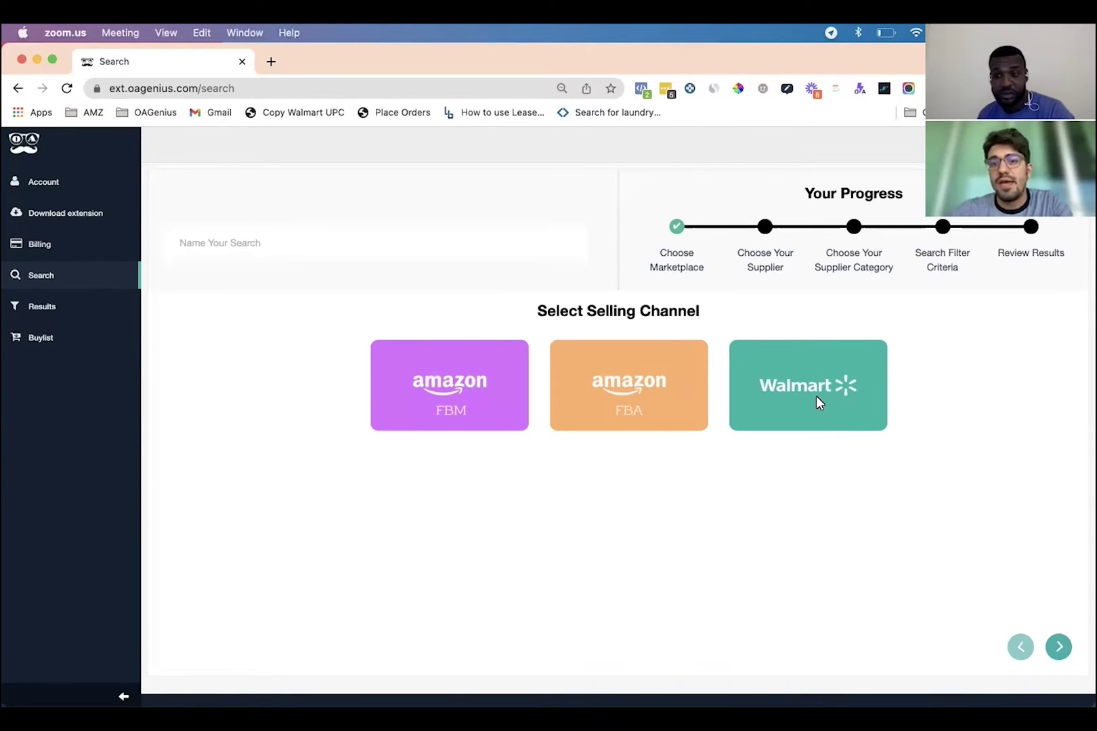
# Choose Amazon FBM as the selling channel and Zoro as the supplier.
pyautogui.click(419, 332)
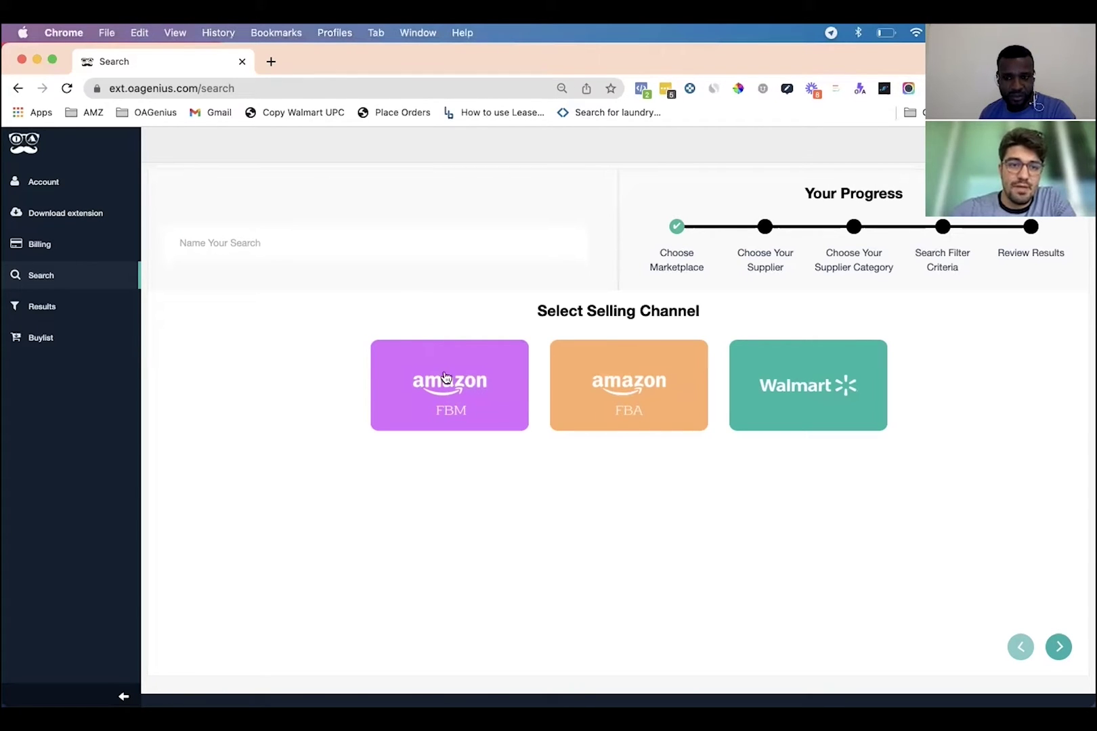
pyautogui.click(464, 393)
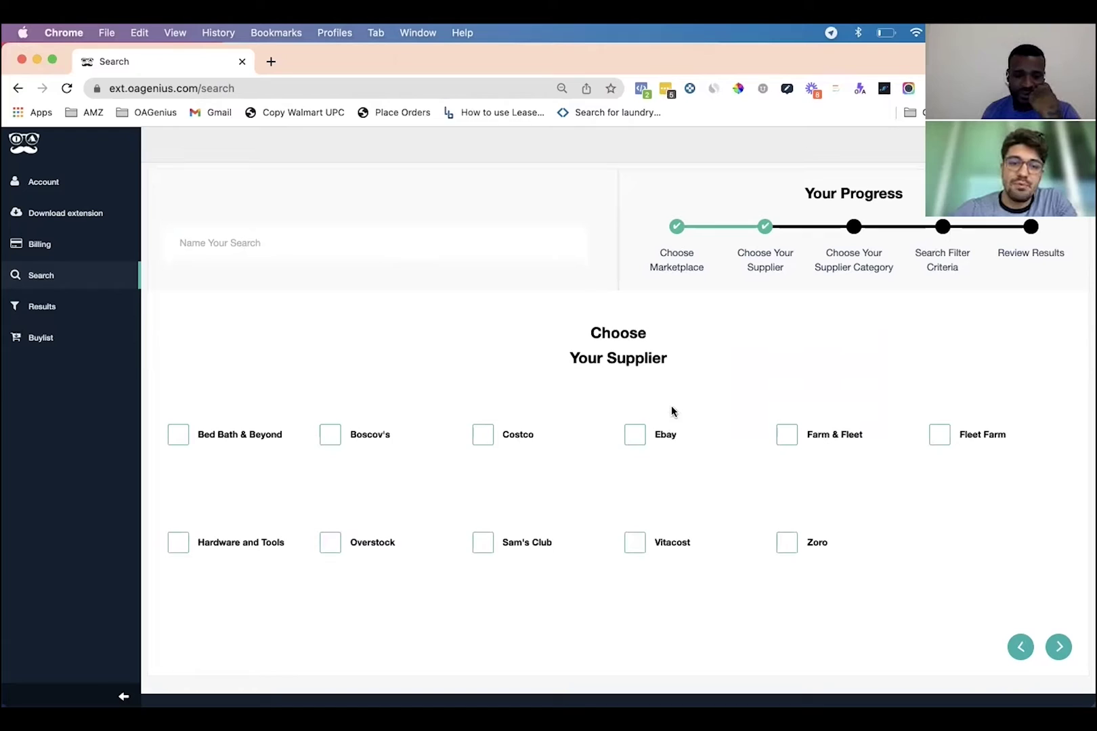
pyautogui.click(780, 543)
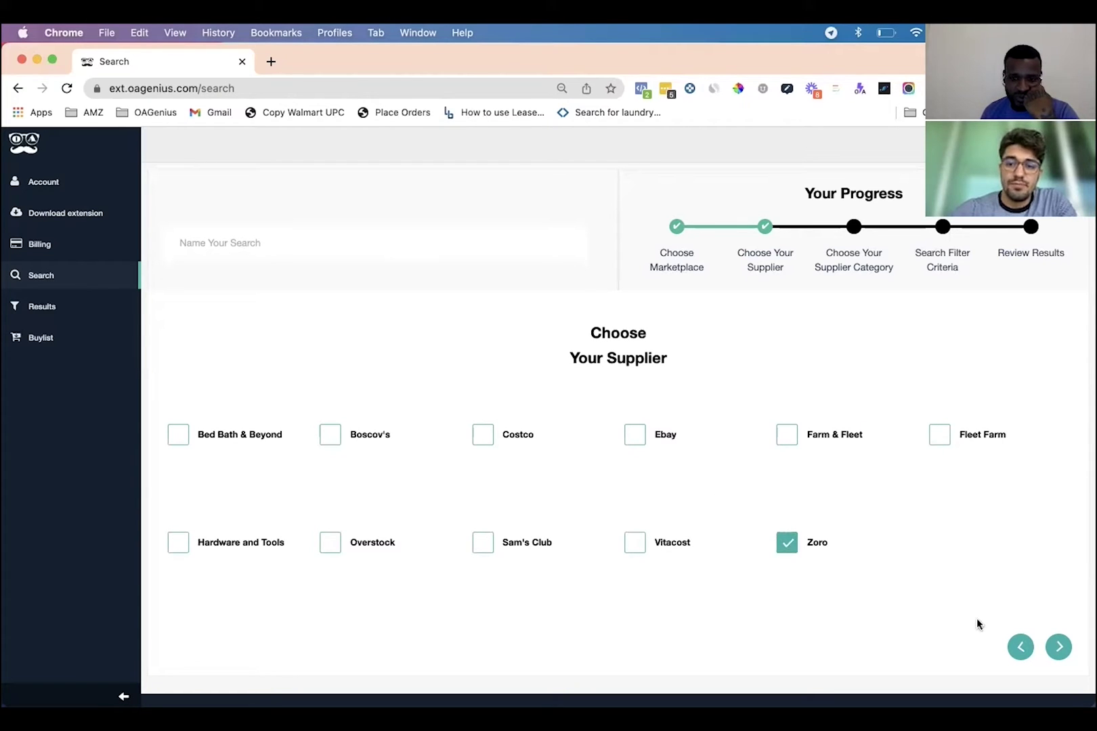
pyautogui.click(1058, 646)
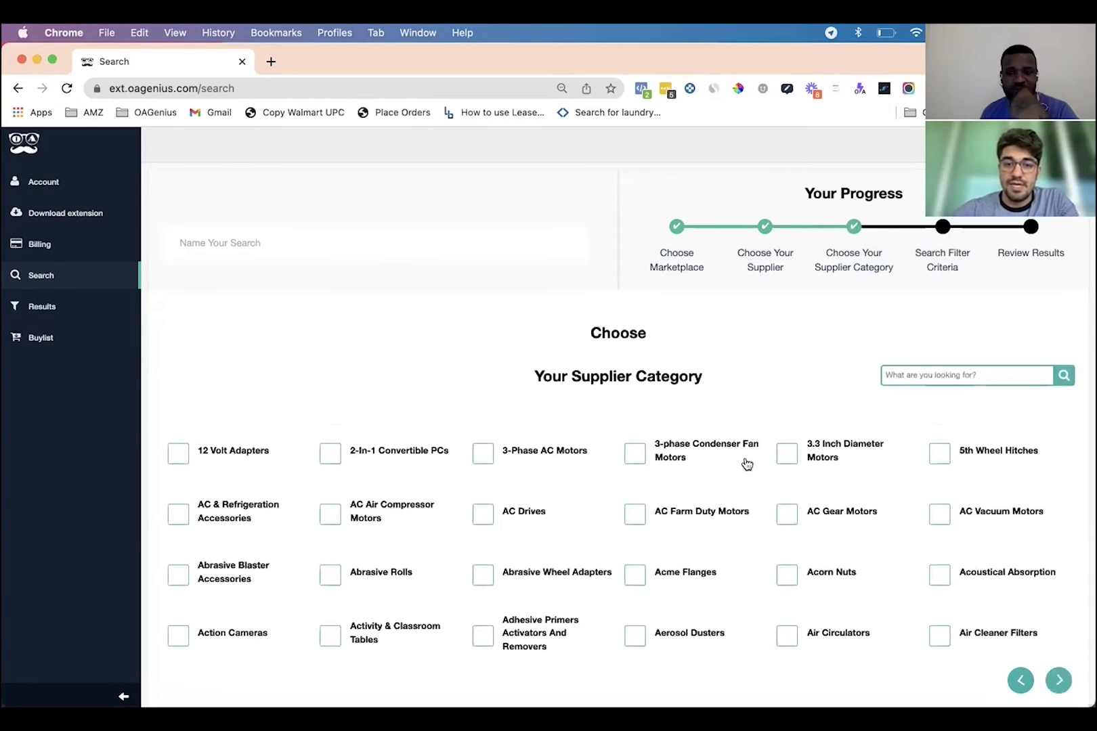
# Tick categories including AC Drives, 2-In-1 Convertible PCs, 3-Phase AC Motors and AC Farm Duty Motors.
pyautogui.scroll(-1, 730, 390)
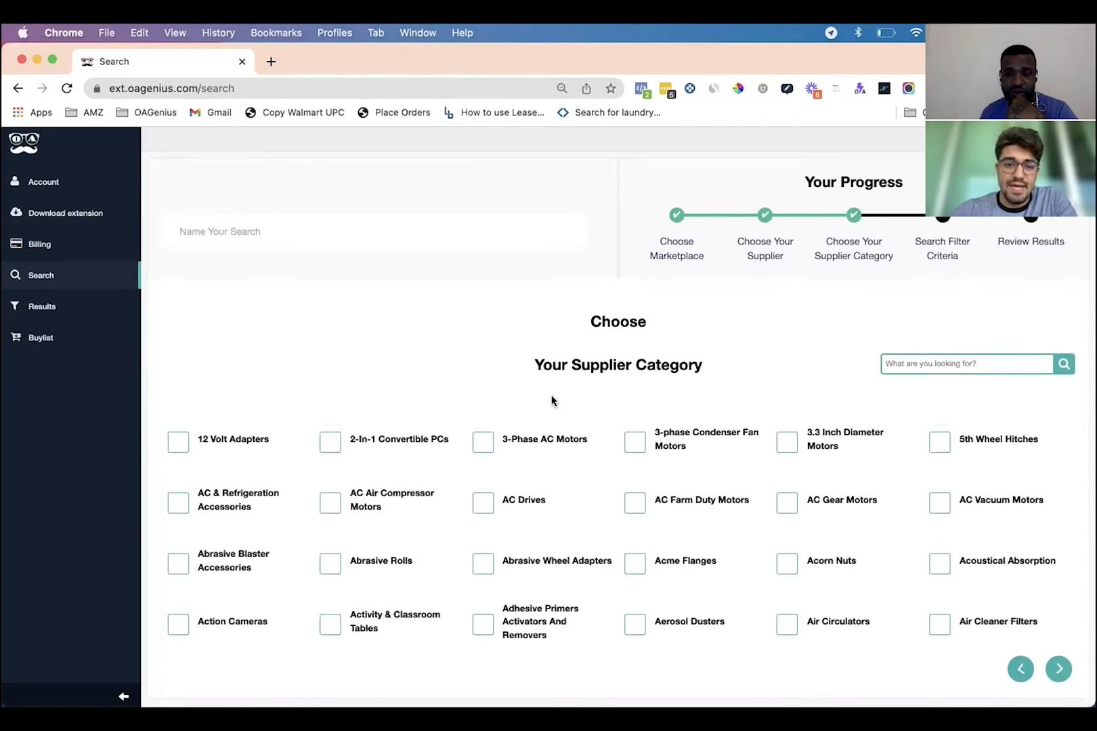
pyautogui.click(486, 509)
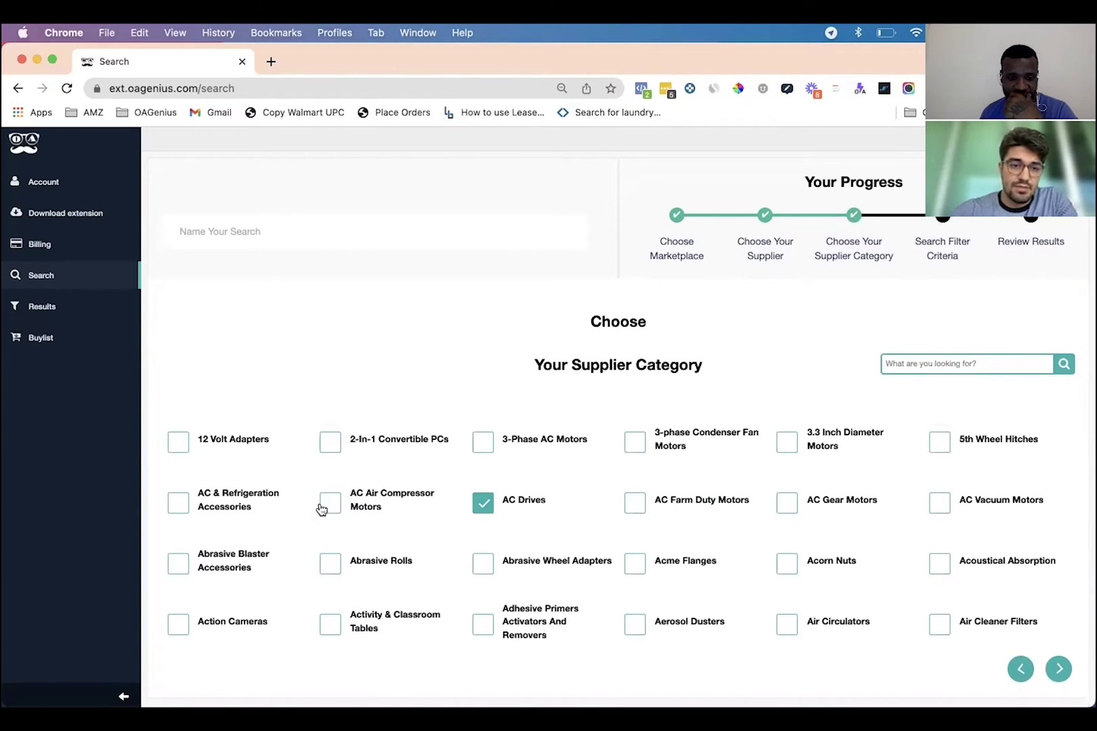
pyautogui.click(325, 508)
pyautogui.click(178, 504)
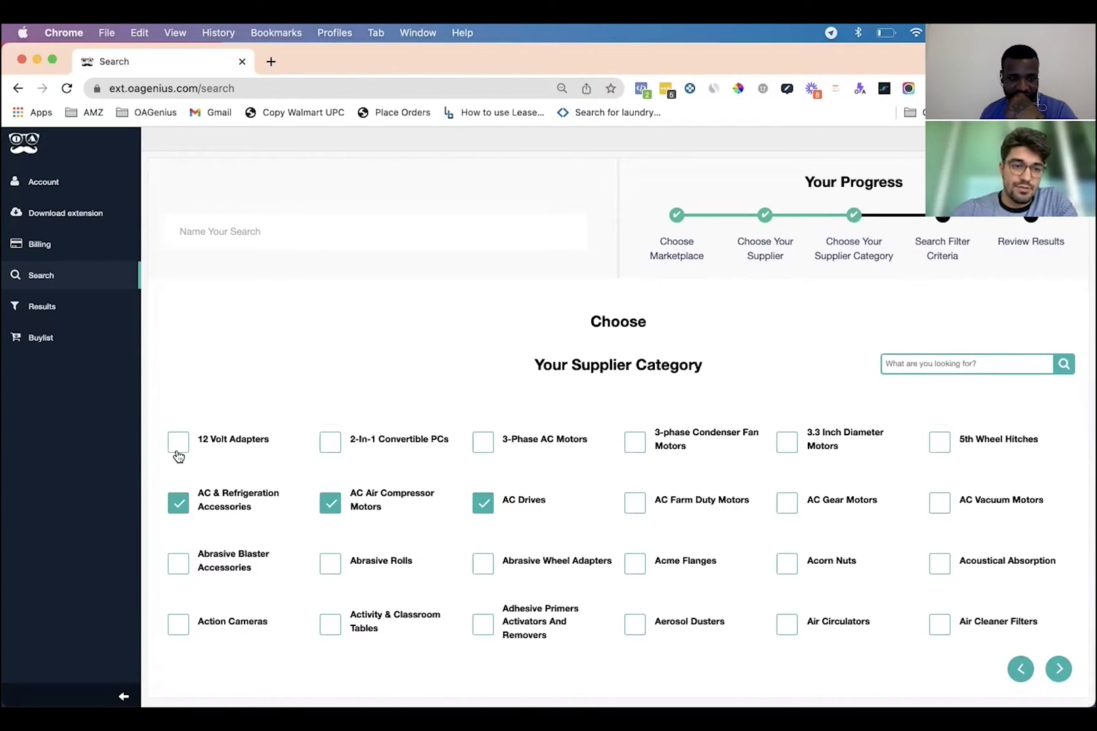
pyautogui.click(331, 446)
pyautogui.click(483, 443)
pyautogui.click(633, 447)
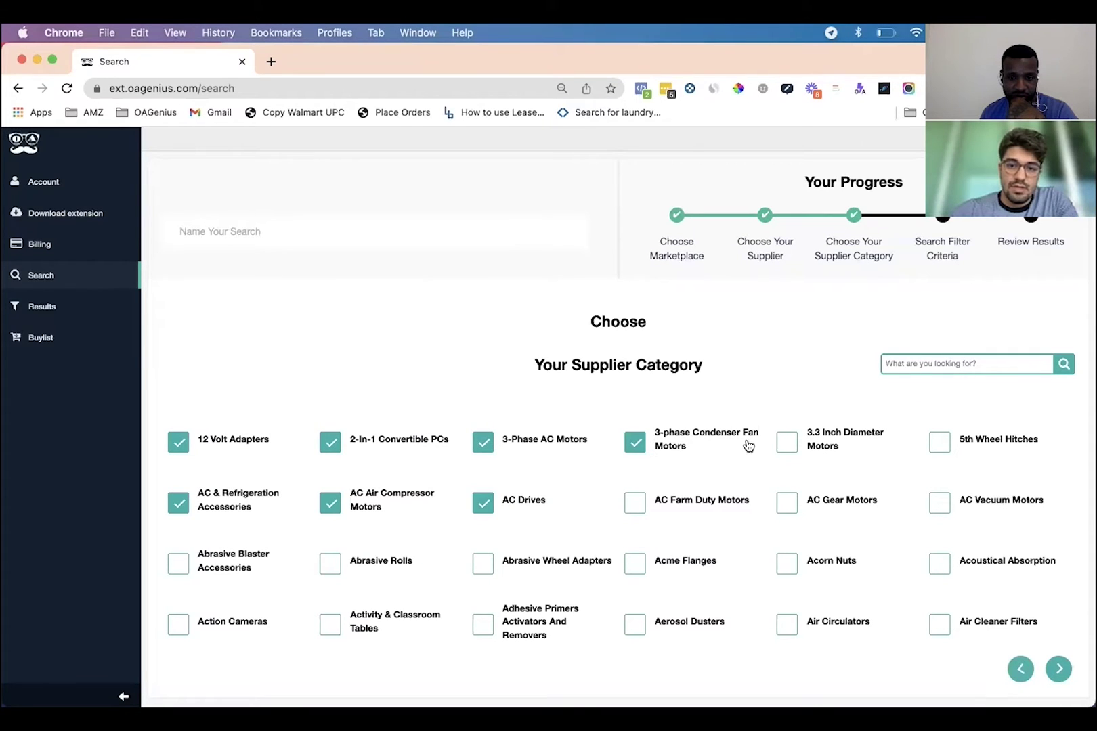
pyautogui.click(786, 447)
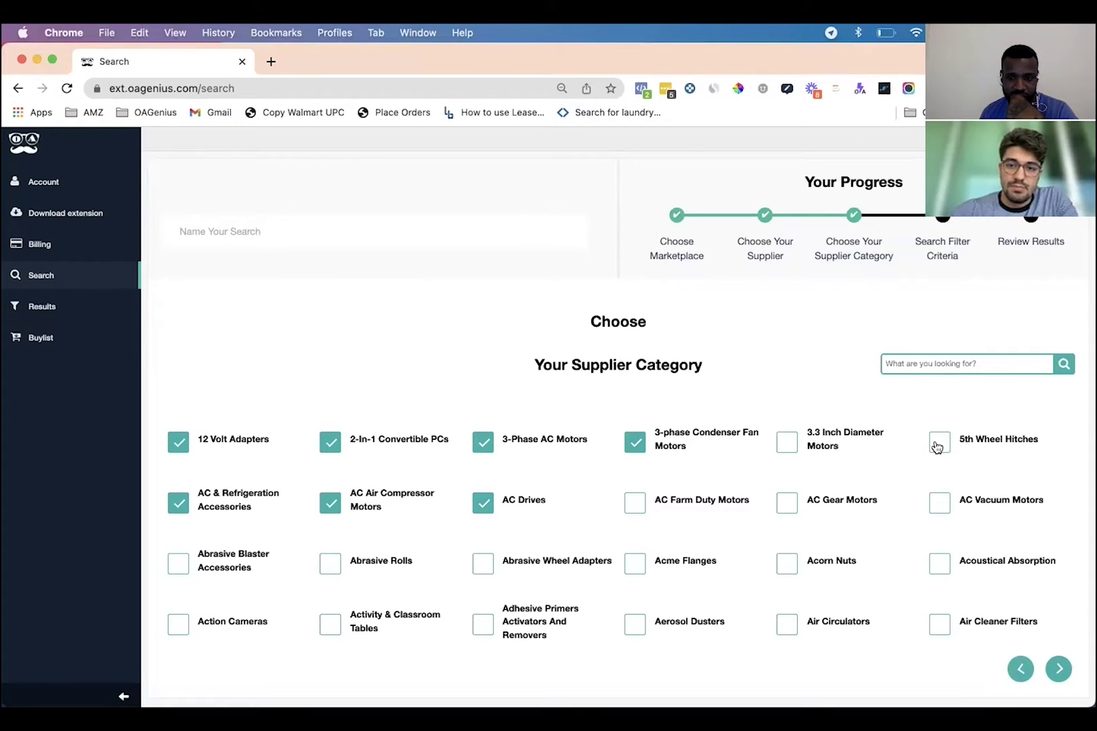
pyautogui.click(634, 507)
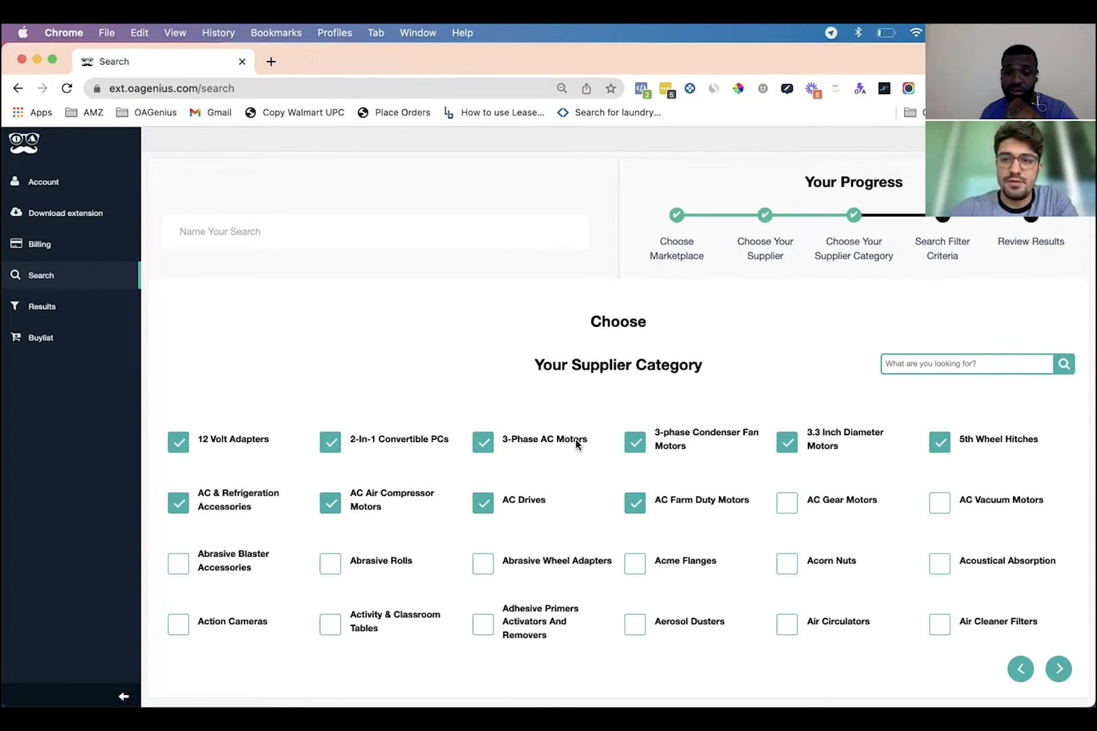
# Scroll through the category list, then continue to the Search Filter Criteria step.
pyautogui.scroll(-15, 574, 502)
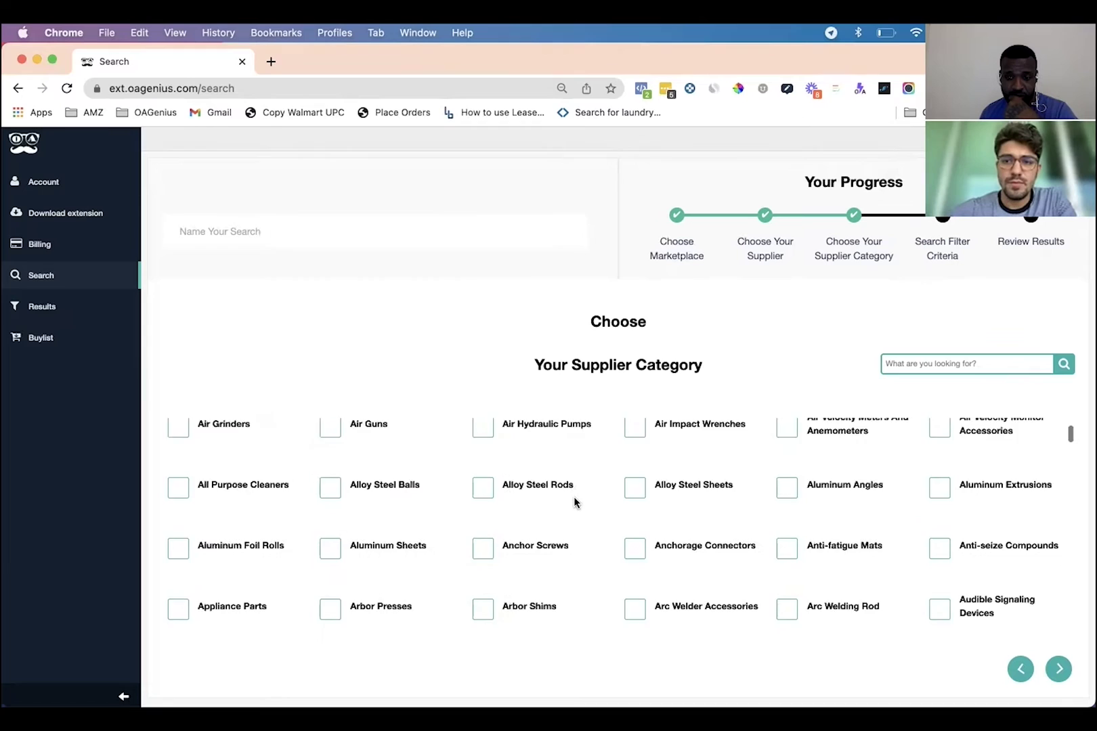
pyautogui.scroll(-5, 574, 503)
pyautogui.scroll(20, 574, 503)
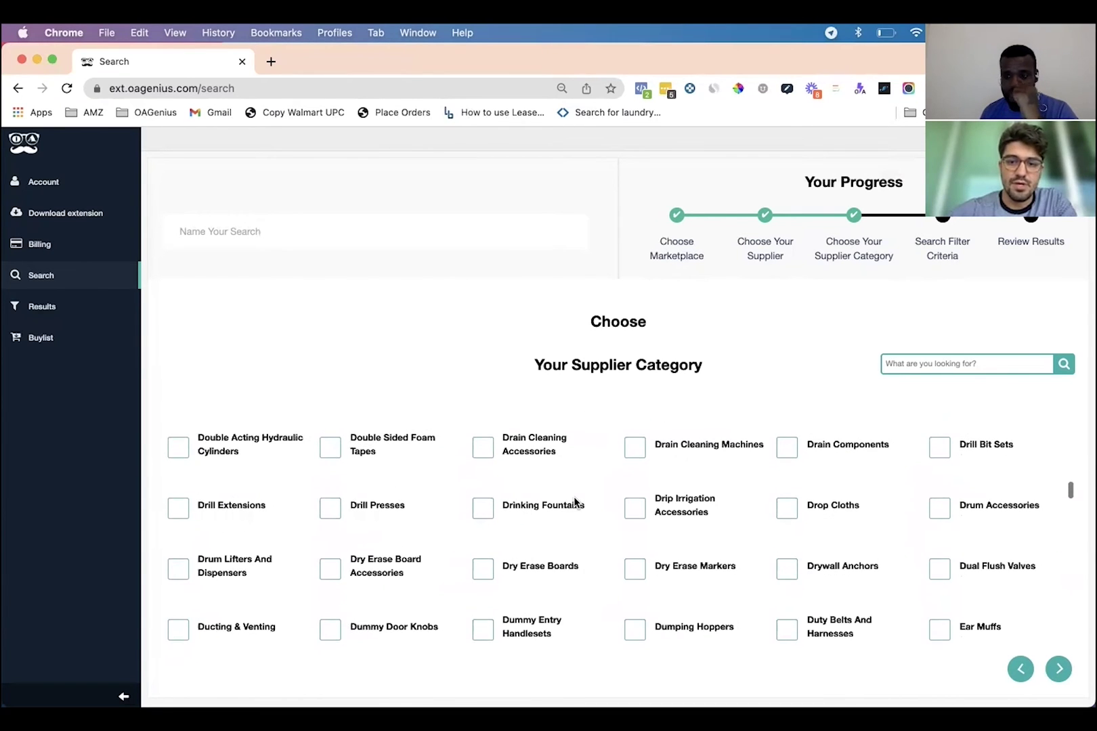
pyautogui.click(1059, 669)
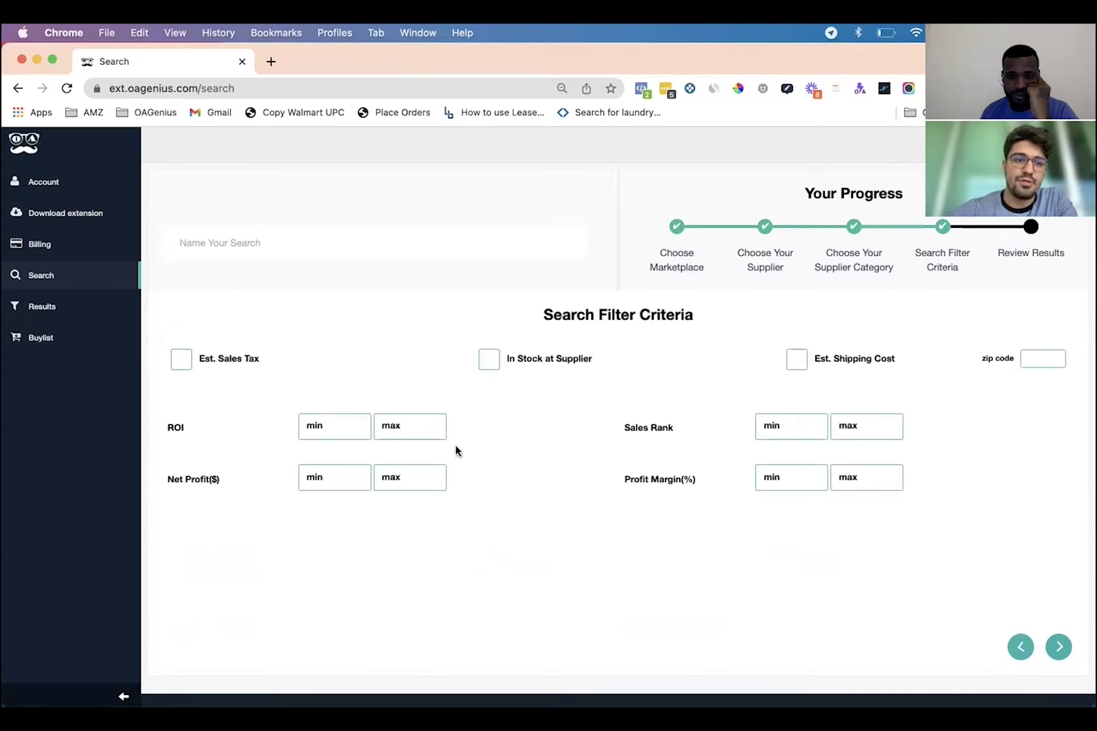
# Enable Est. Sales Tax, In Stock at Supplier and Est. Shipping Cost to zip 90210.
pyautogui.click(181, 363)
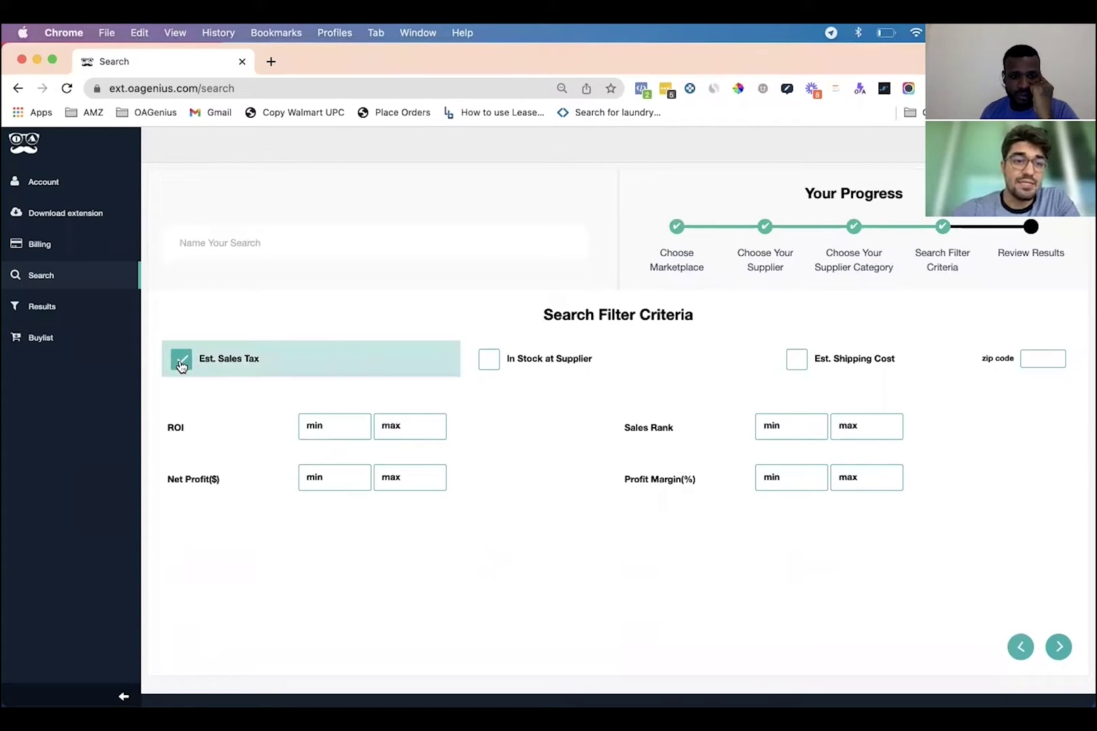
pyautogui.click(488, 364)
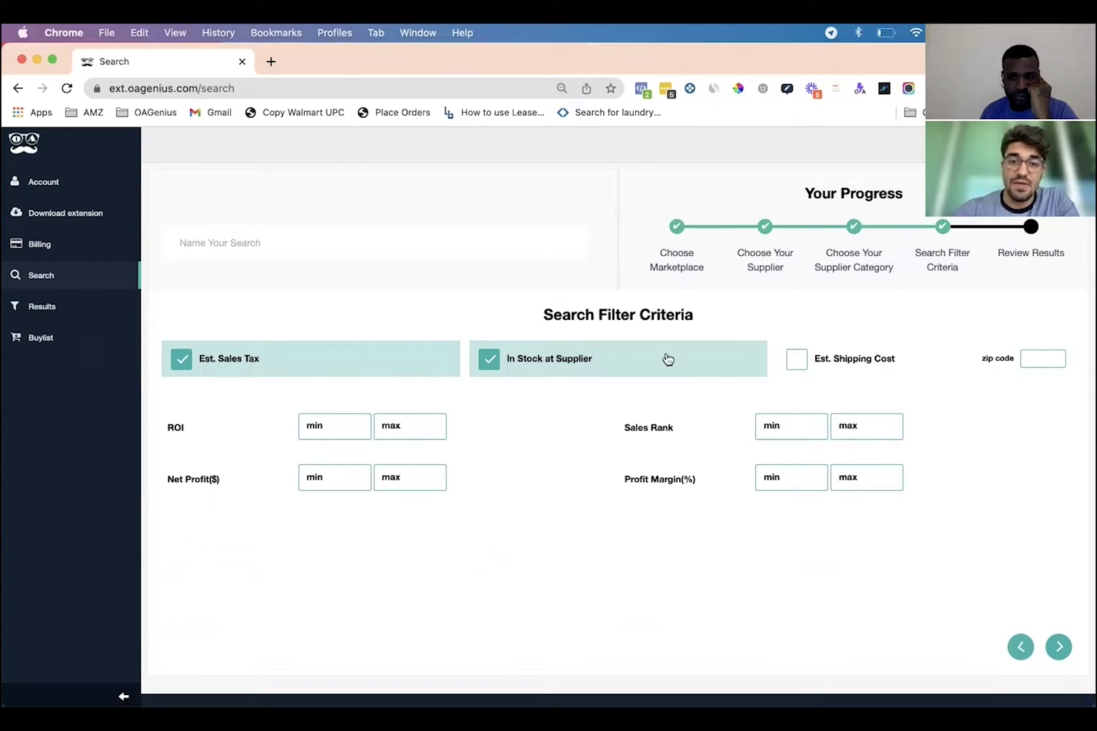
pyautogui.click(789, 364)
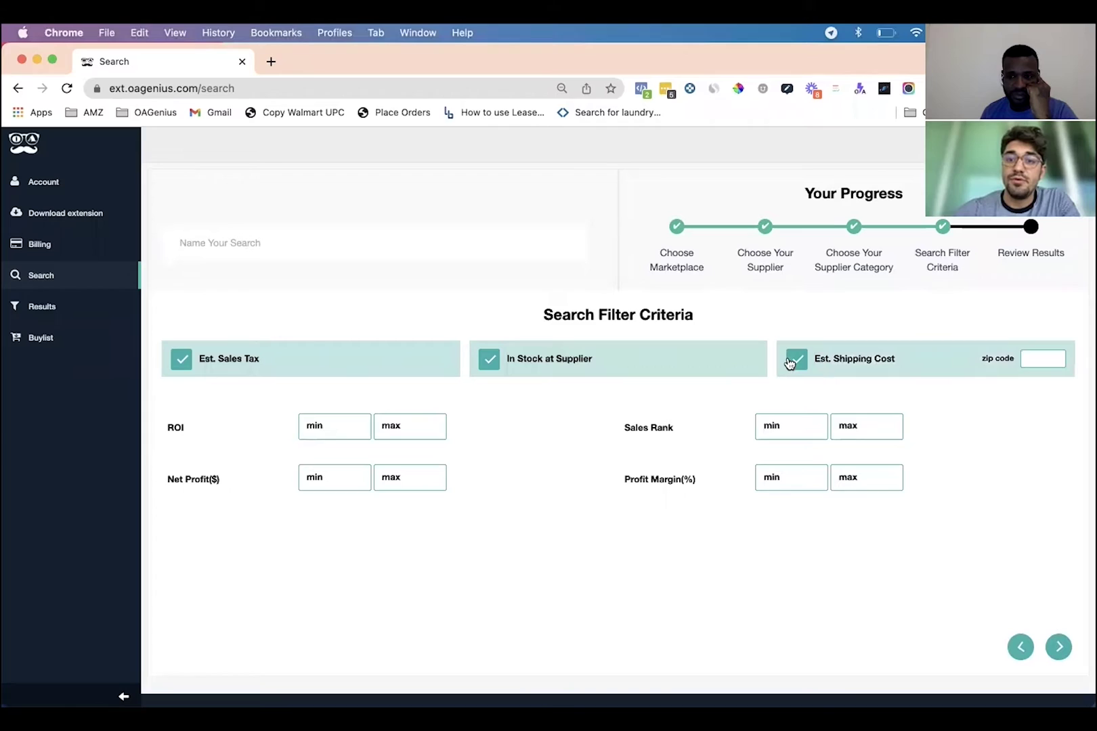
pyautogui.click(1058, 367)
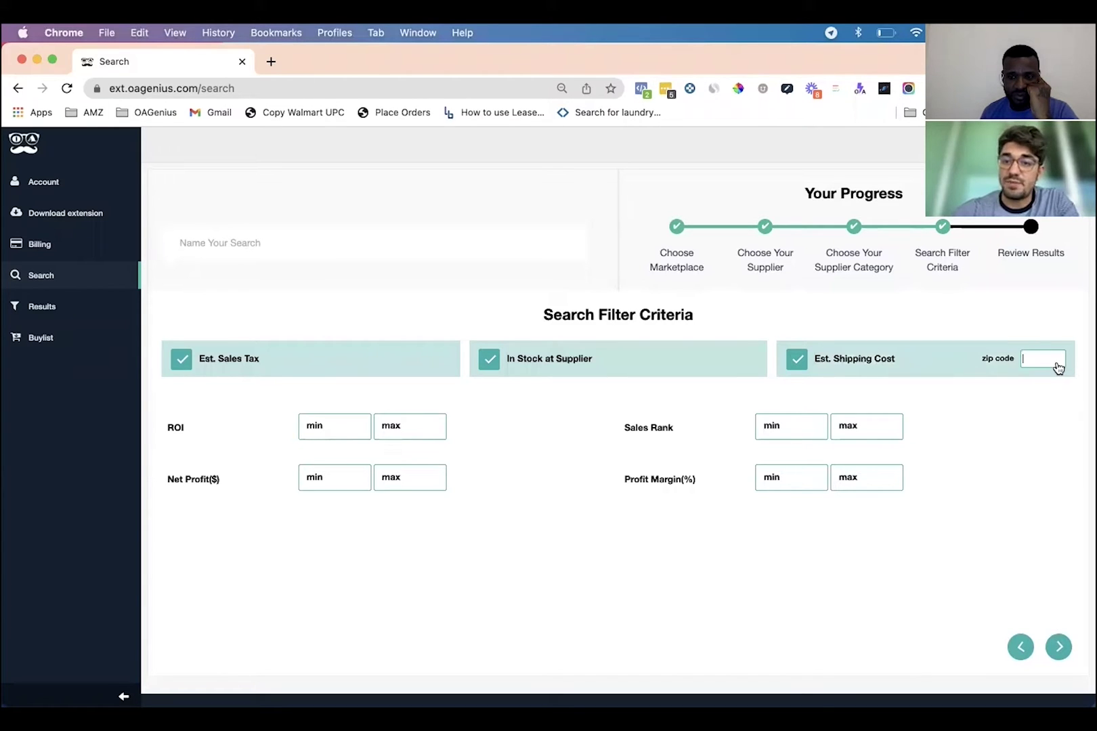
pyautogui.write('90210')
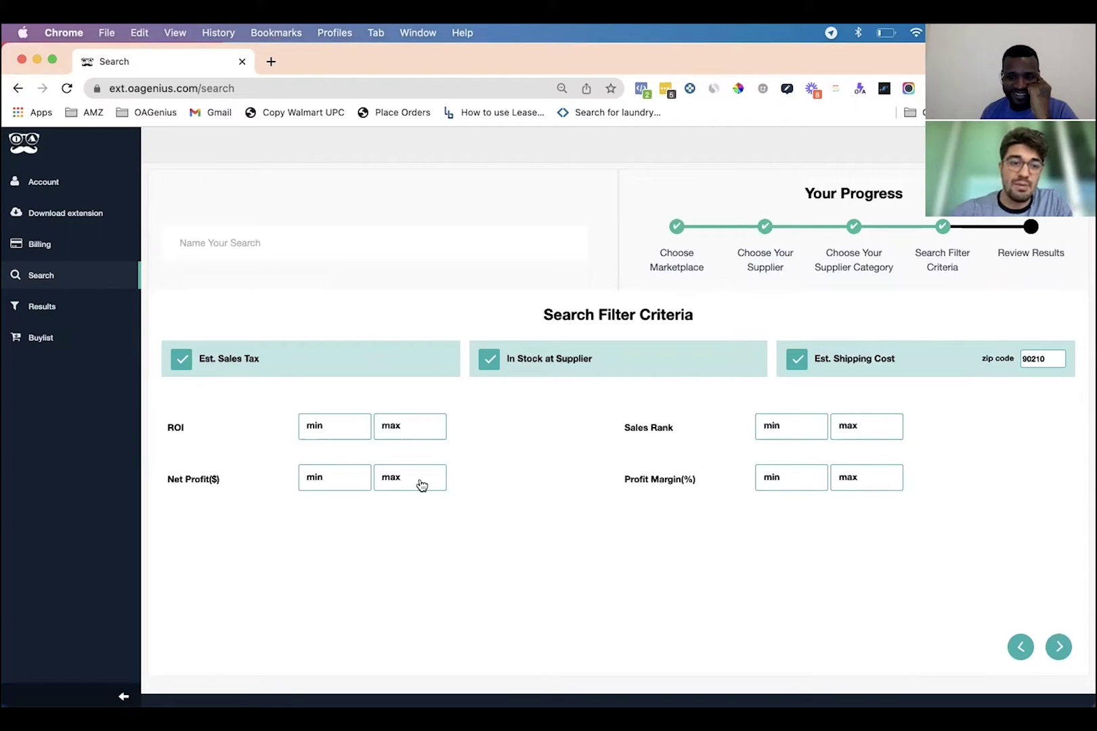
# Set the minimum net profit to $1, clearing the maximum net profit entry.
pyautogui.click(325, 482)
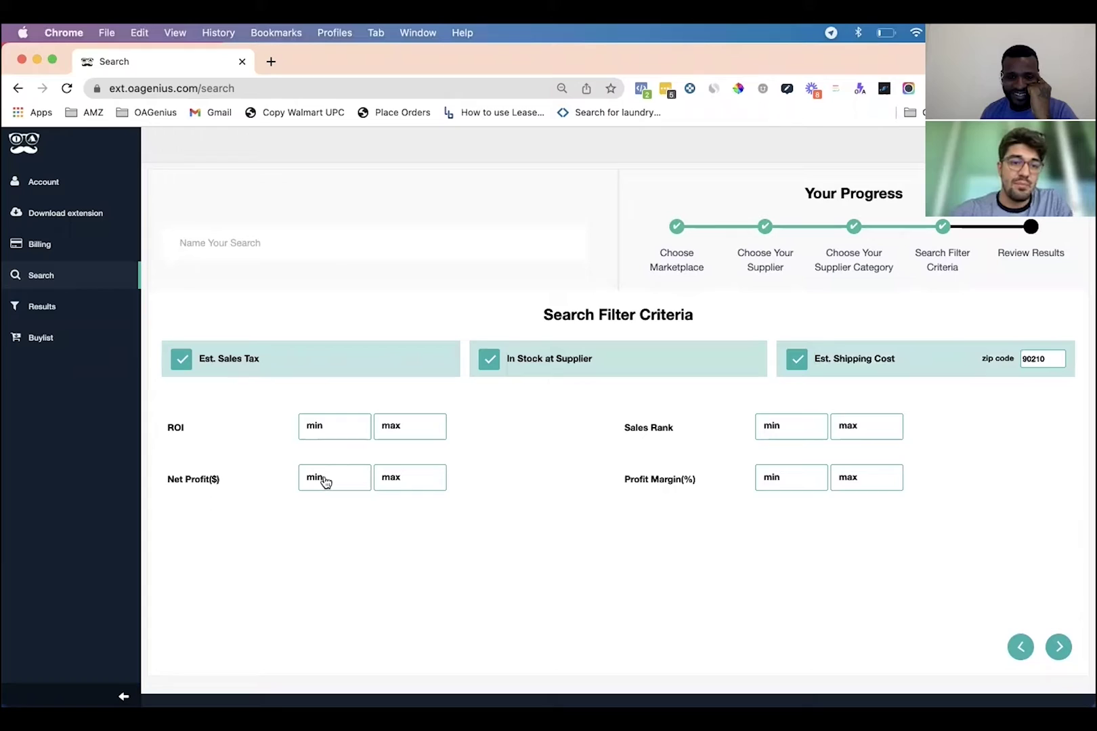
pyautogui.write('1')
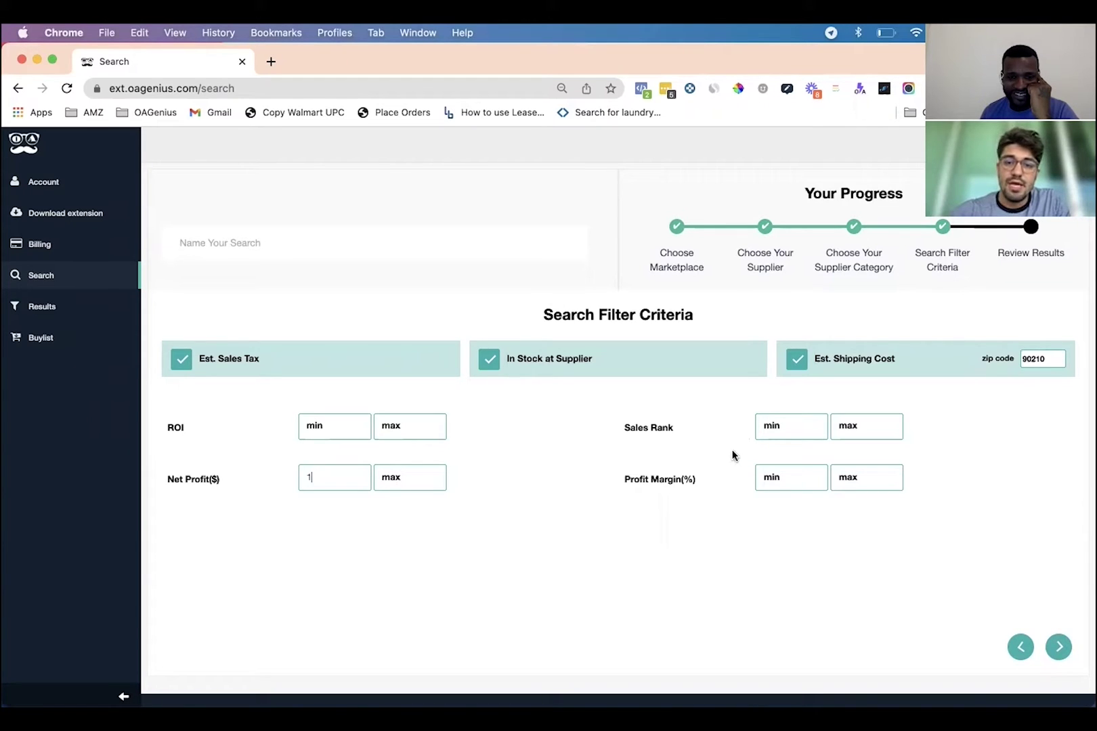
pyautogui.click(407, 483)
pyautogui.write('50')
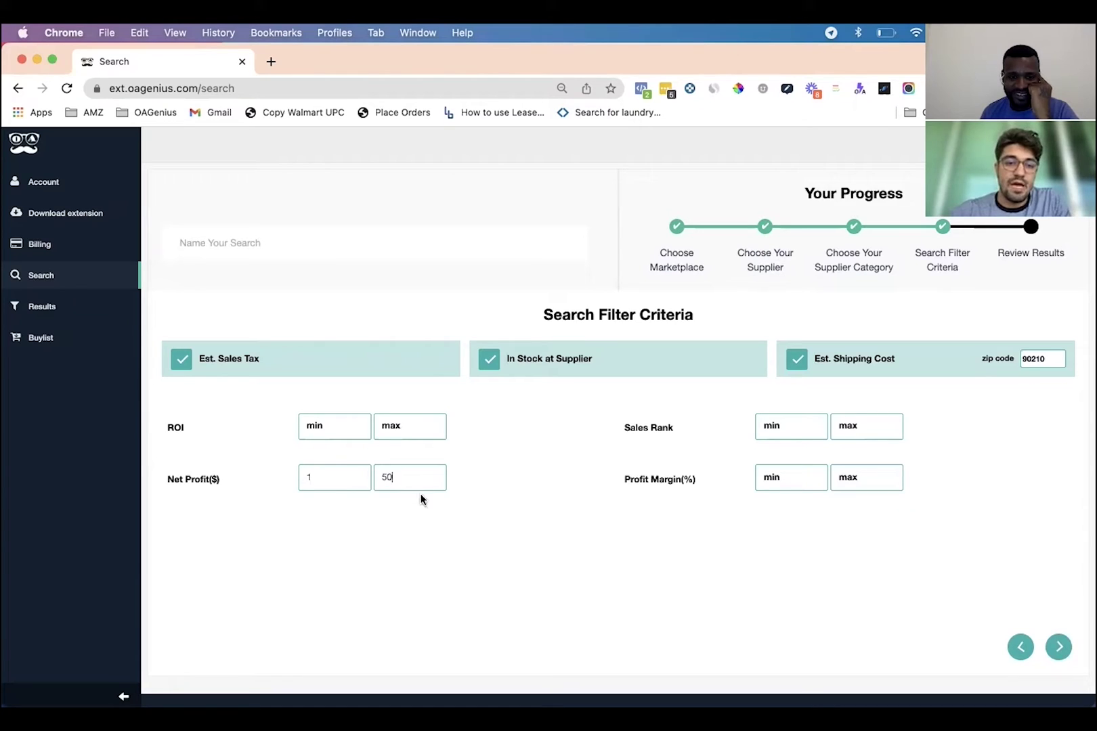
pyautogui.press('BackSpace')
pyautogui.press('BackSpace')
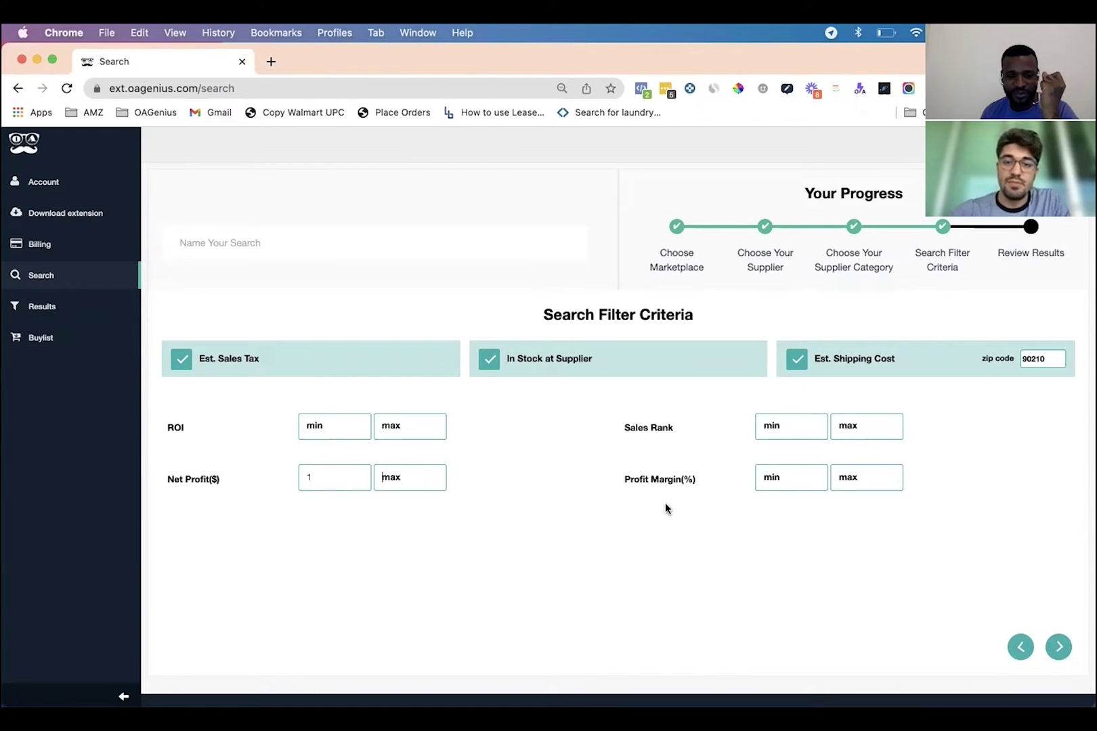
# Limit the Sales Rank filter to 1–500000.
pyautogui.click(799, 430)
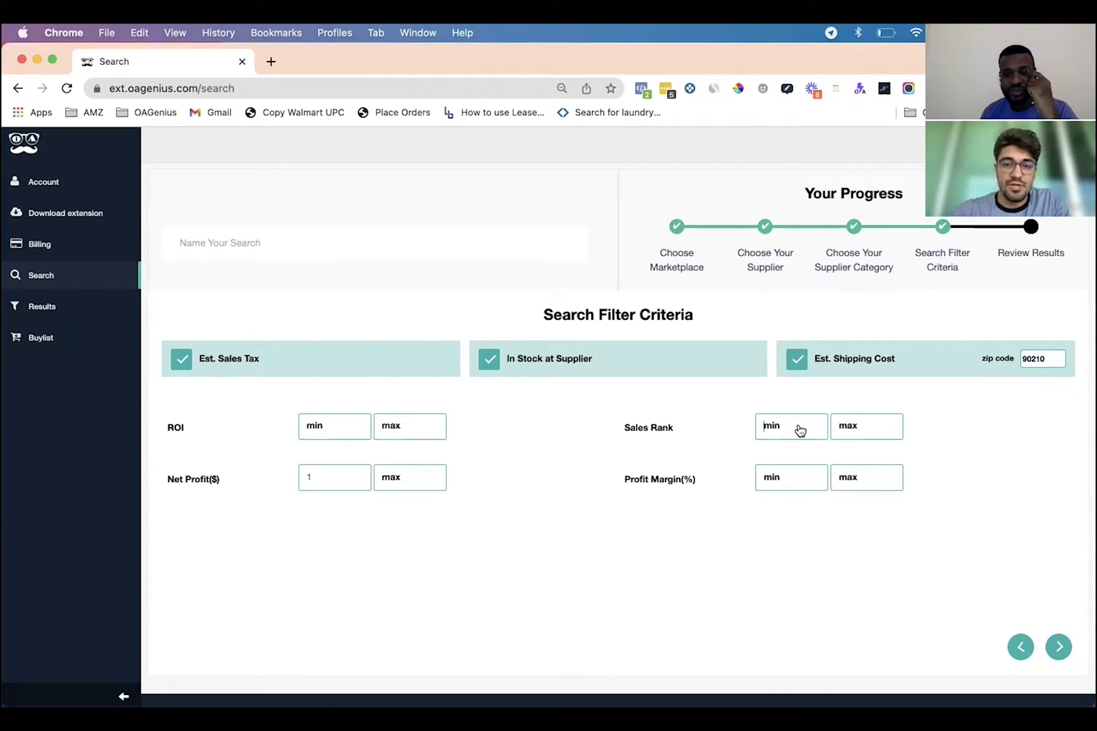
pyautogui.write('1')
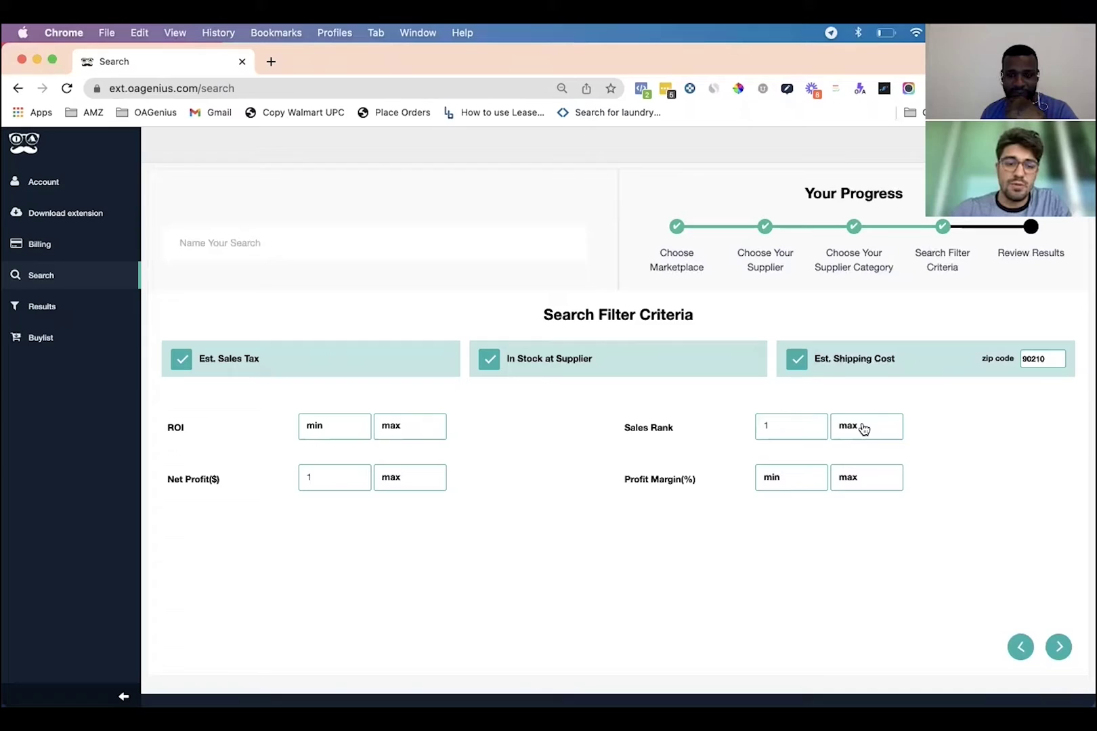
pyautogui.click(863, 429)
pyautogui.write('500000')
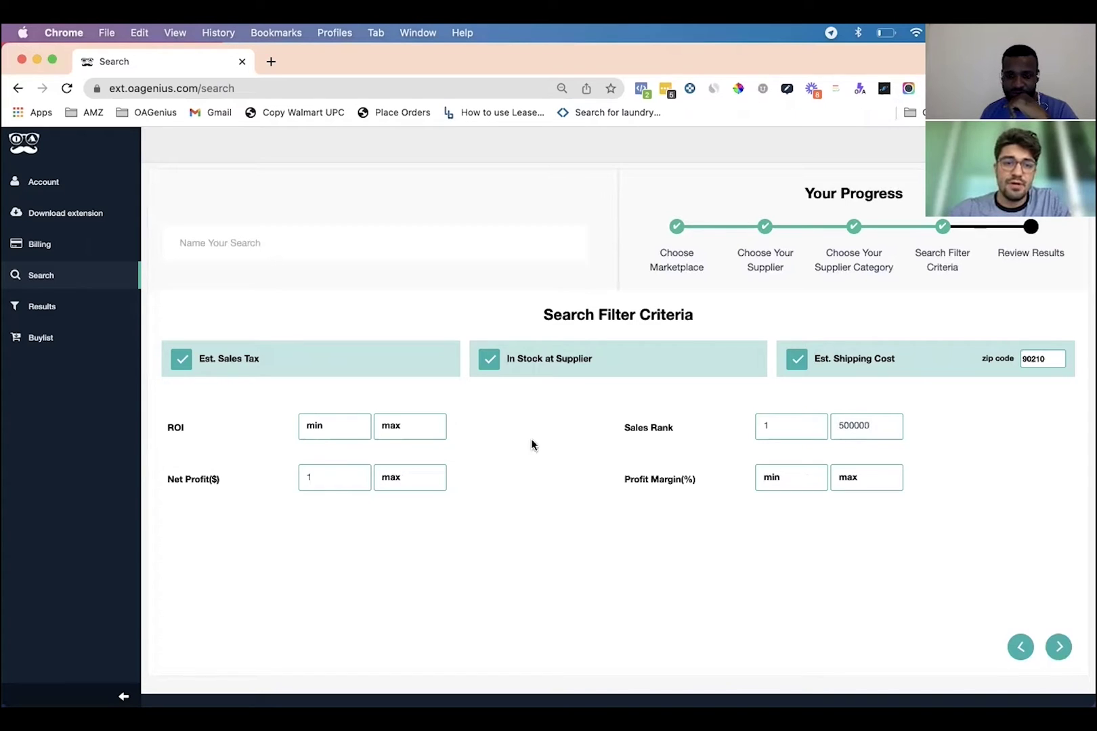
pyautogui.scroll(1, 672, 390)
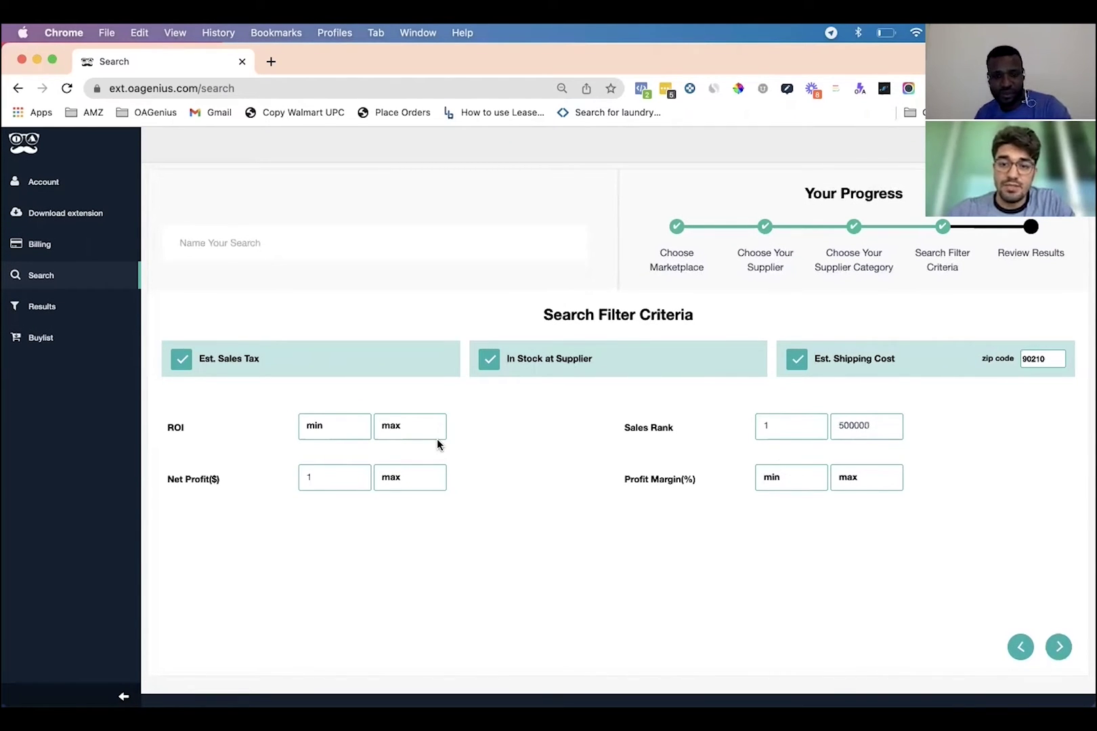
# Go to Review Results and name the search 'Test Zoro'.
pyautogui.click(1059, 657)
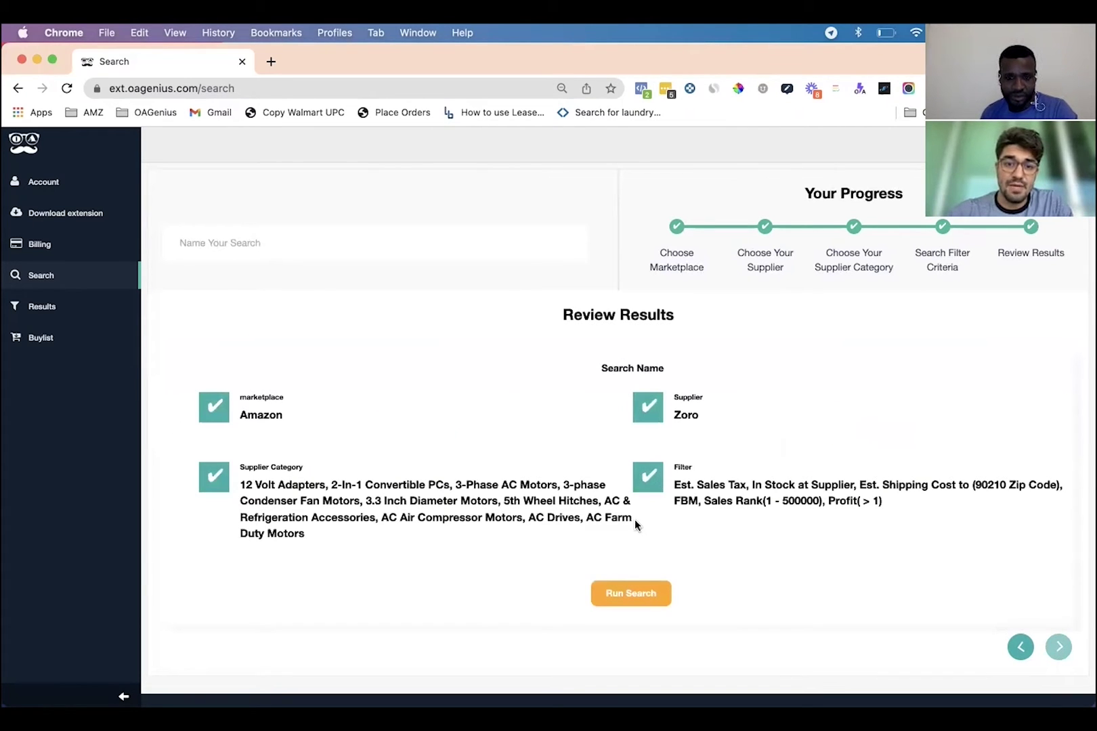
pyautogui.click(351, 240)
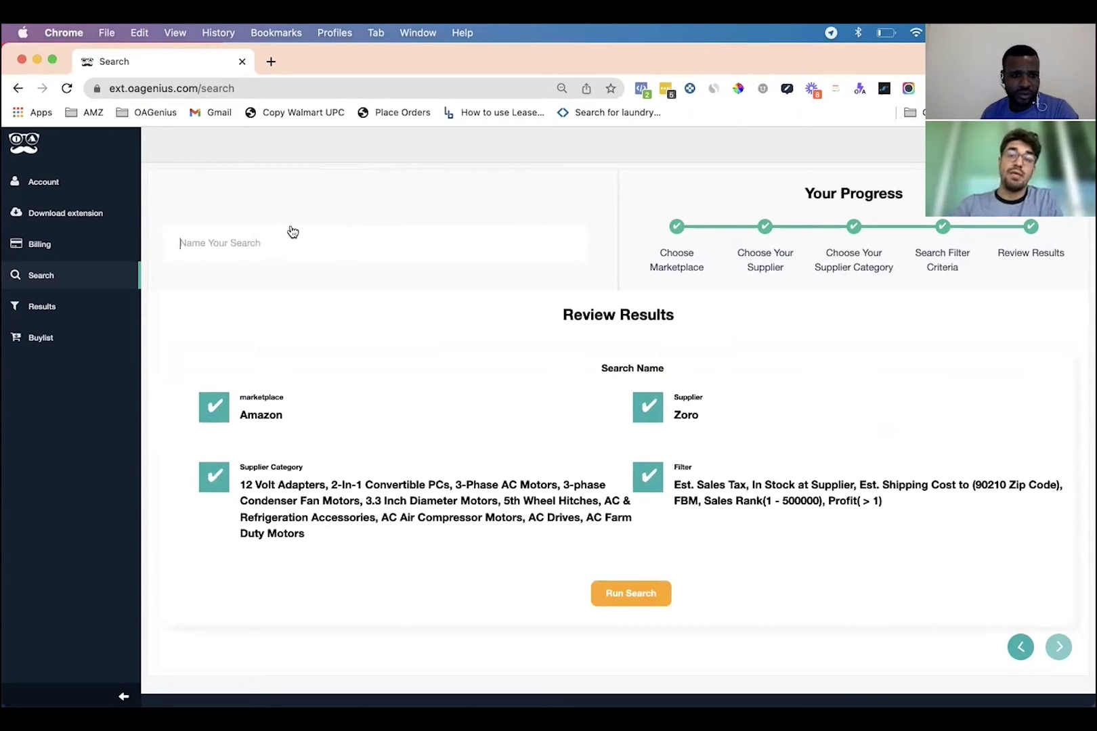
pyautogui.write('T')
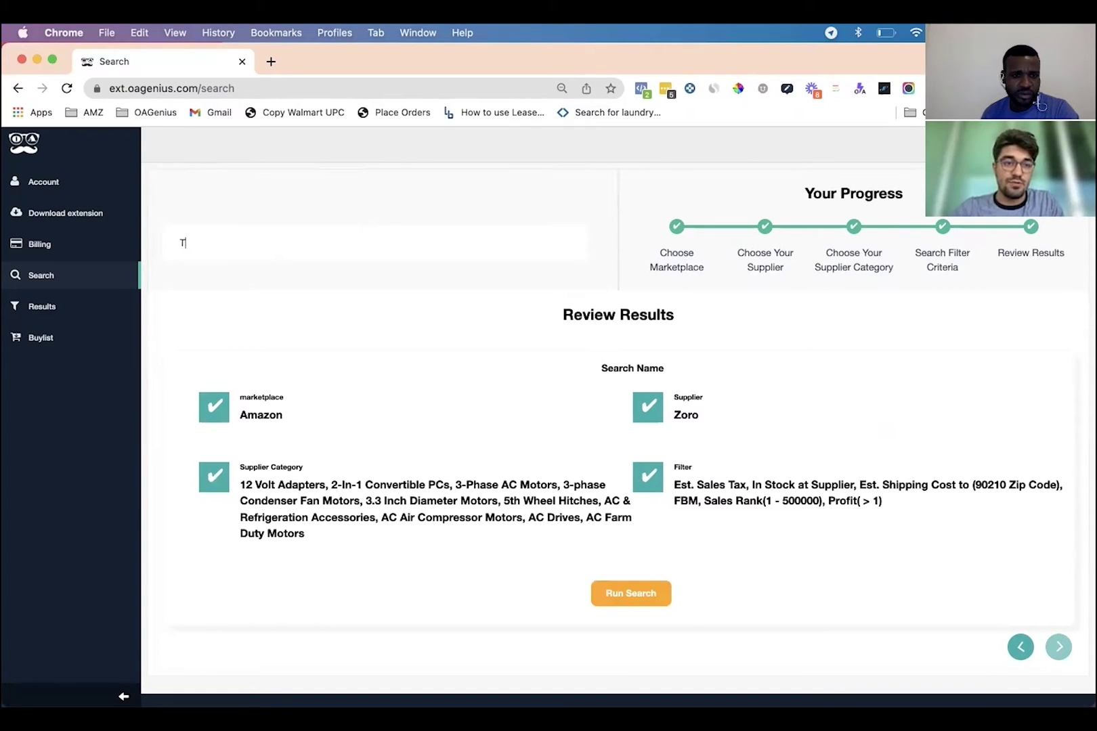
pyautogui.write('est')
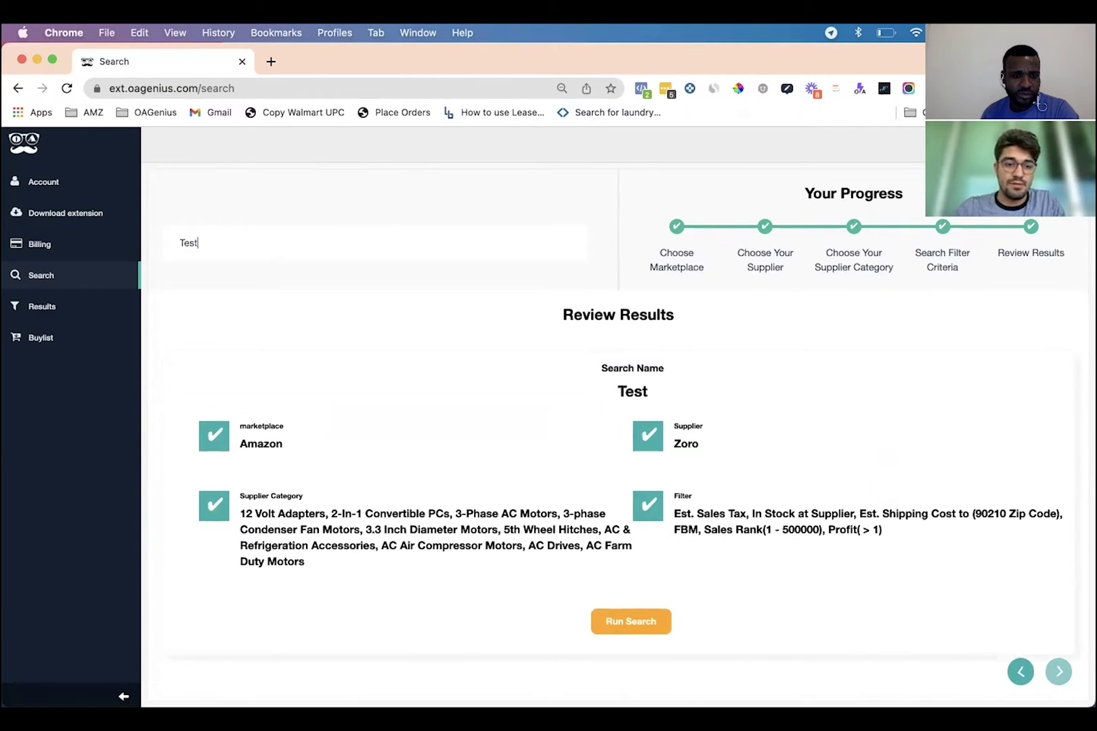
pyautogui.write(' Zoro')
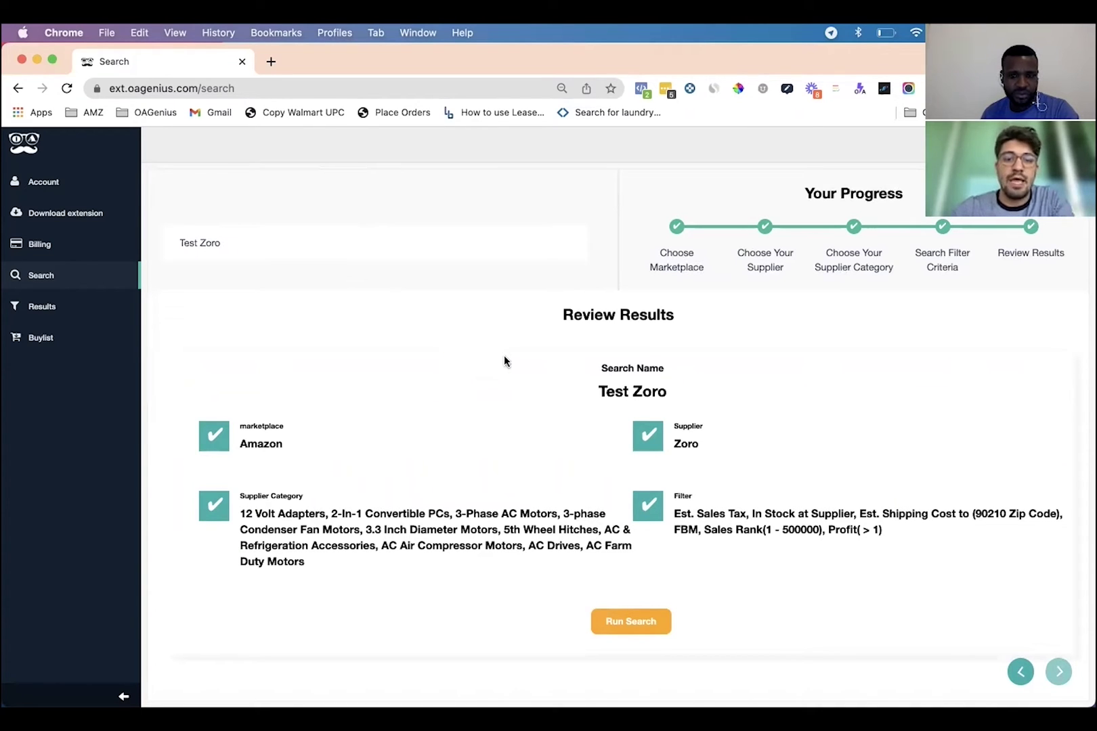
# Look over the chosen supplier categories and the applied filter summary.
pyautogui.scroll(-1, 585, 482)
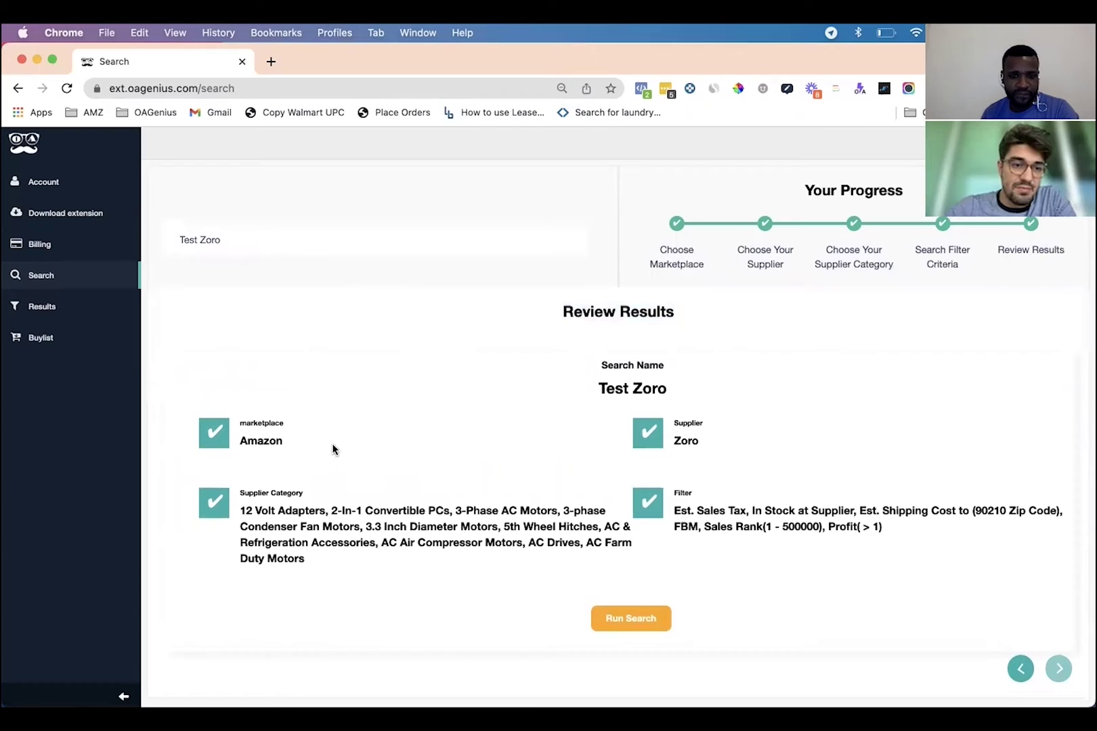
pyautogui.moveTo(239, 509); pyautogui.dragTo(427, 592)
pyautogui.click(429, 592)
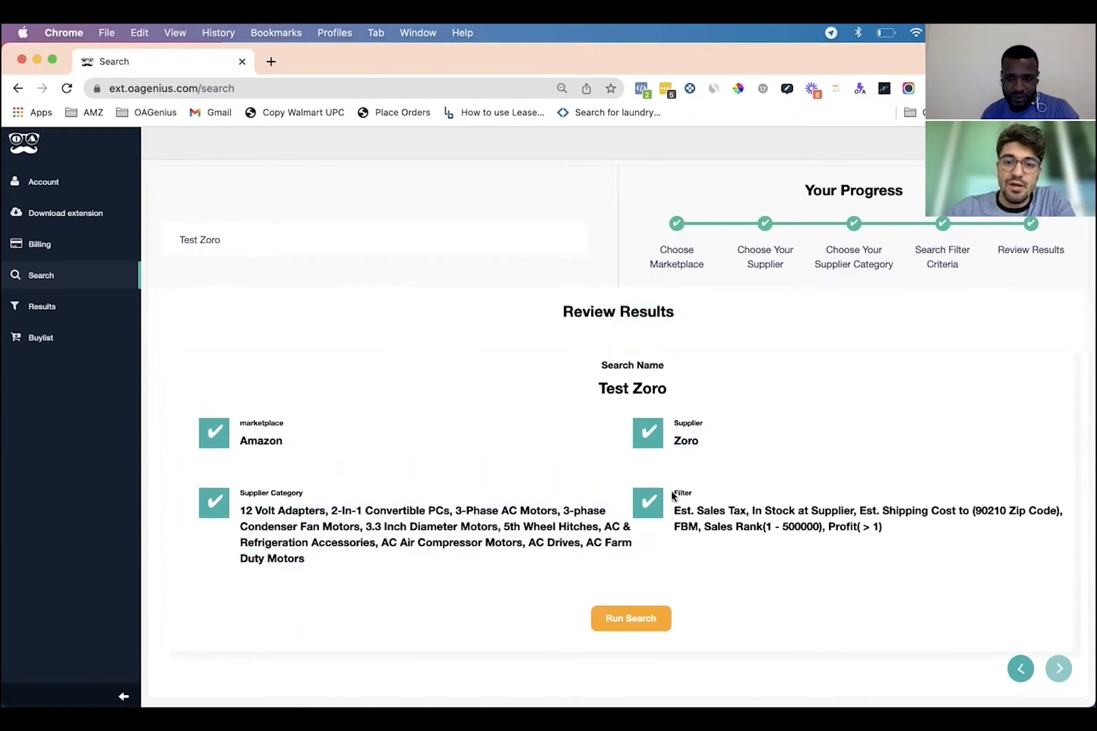
pyautogui.moveTo(675, 508); pyautogui.dragTo(981, 530)
pyautogui.click(981, 531)
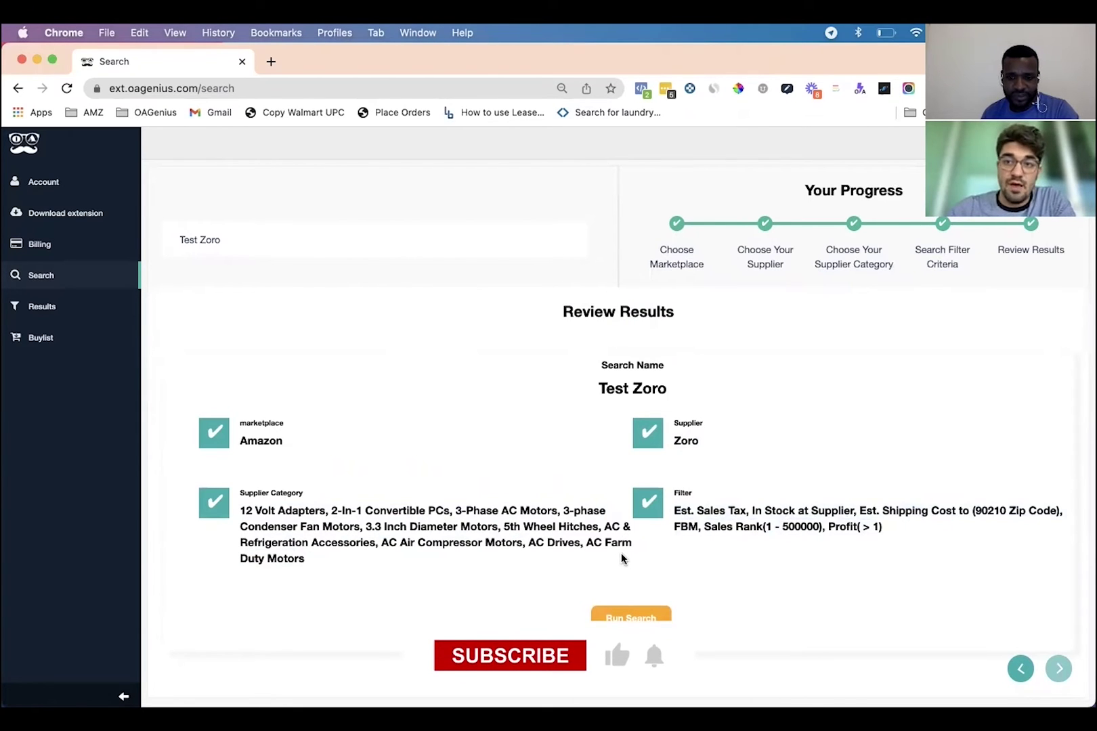
# Run the Test Zoro search and open the BBB test results table.
pyautogui.click(621, 597)
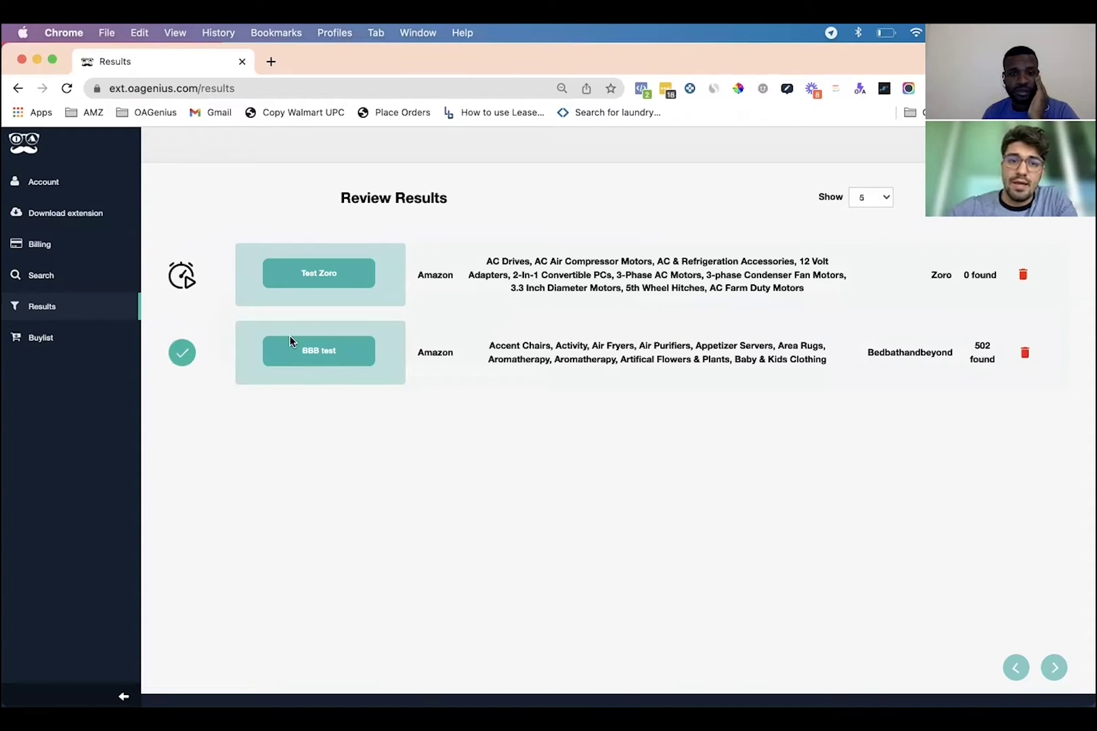
pyautogui.click(308, 349)
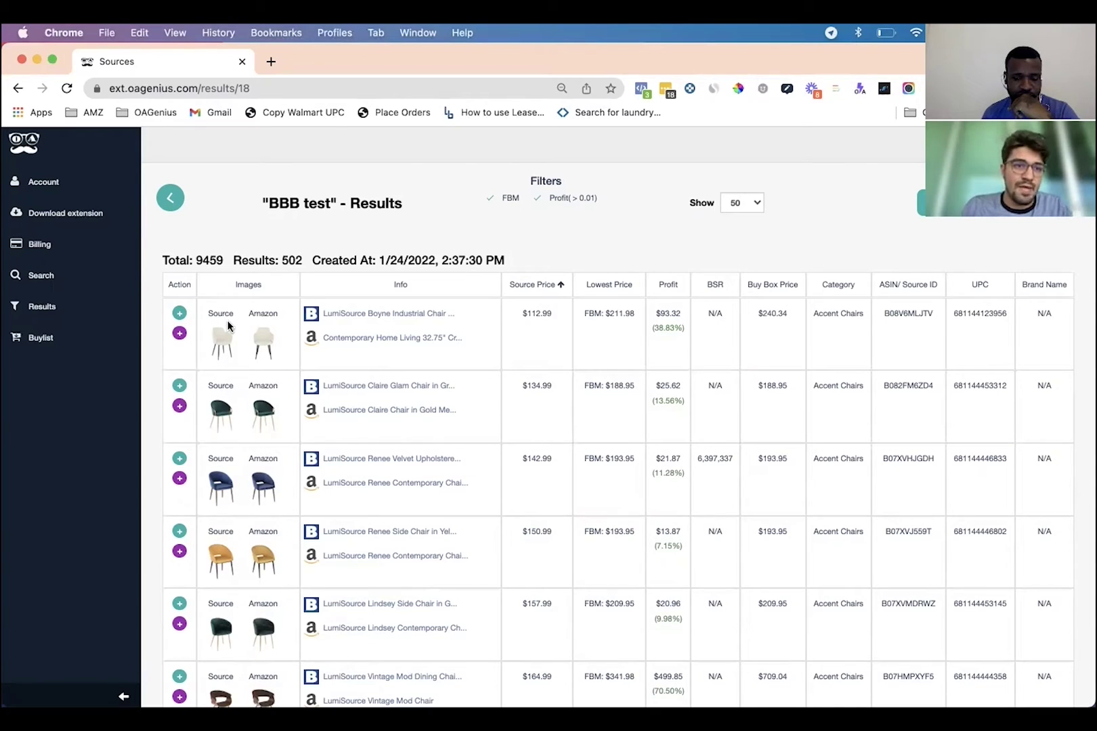
# Add the first chair to the buylist and inspect its $211.98 price and Accent Chairs category.
pyautogui.click(179, 313)
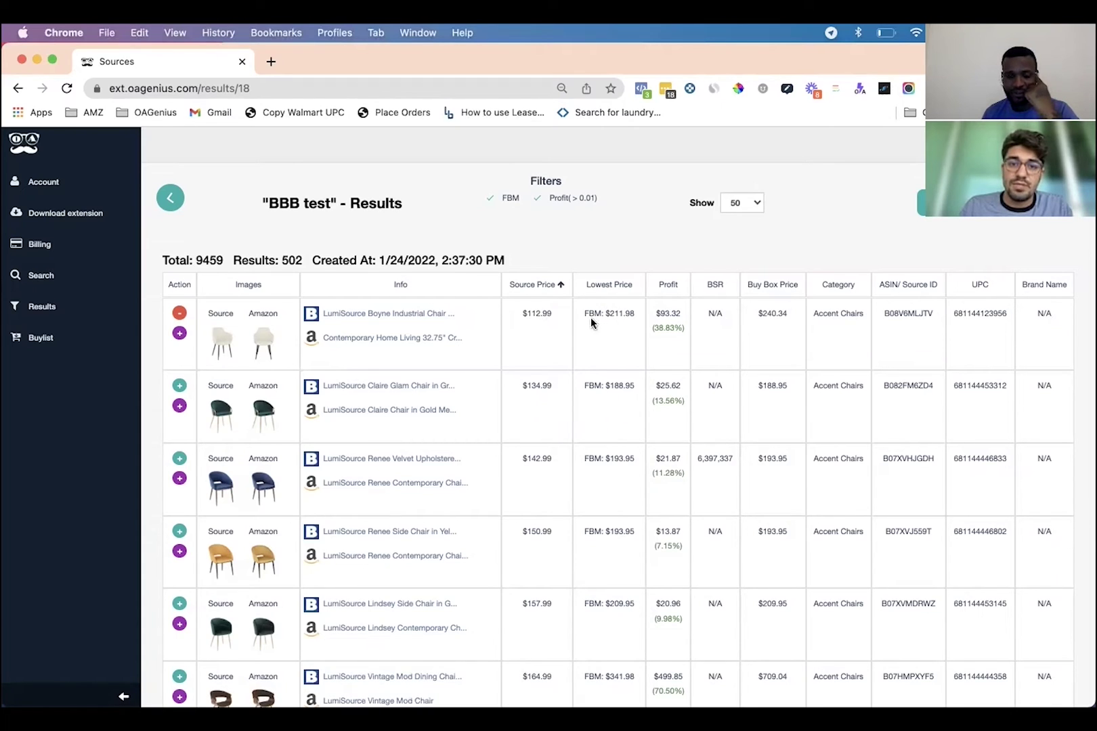
pyautogui.moveTo(582, 313)
pyautogui.mouseDown()
pyautogui.moveTo(632, 314)
pyautogui.moveTo(599, 314)
pyautogui.mouseUp()
pyautogui.doubleClick(627, 316)
pyautogui.click(593, 315)
pyautogui.moveTo(683, 321)
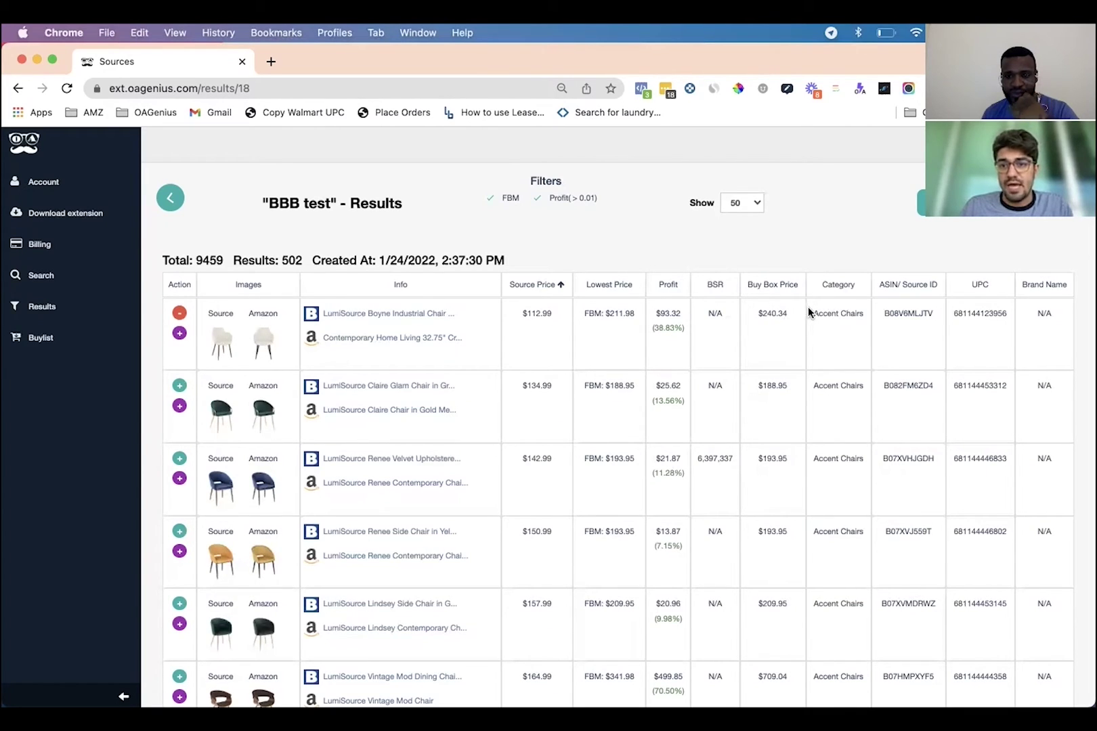
pyautogui.moveTo(808, 313); pyautogui.dragTo(884, 313)
pyautogui.click(888, 313)
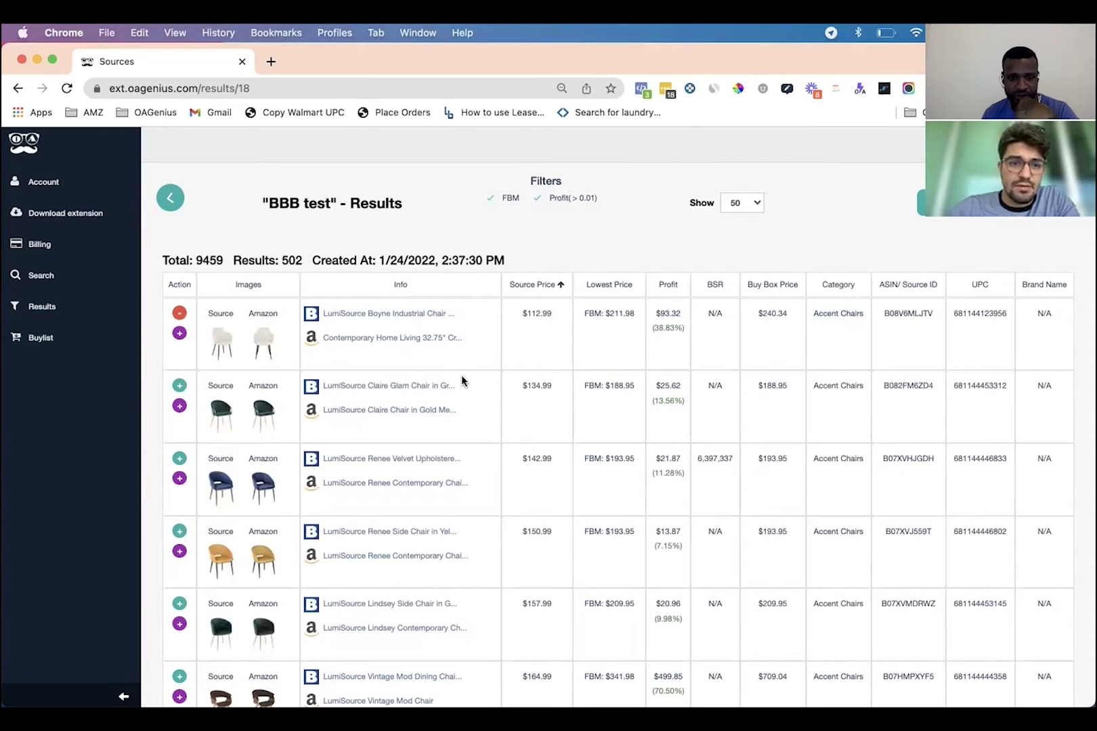
pyautogui.scroll(-3, 461, 381)
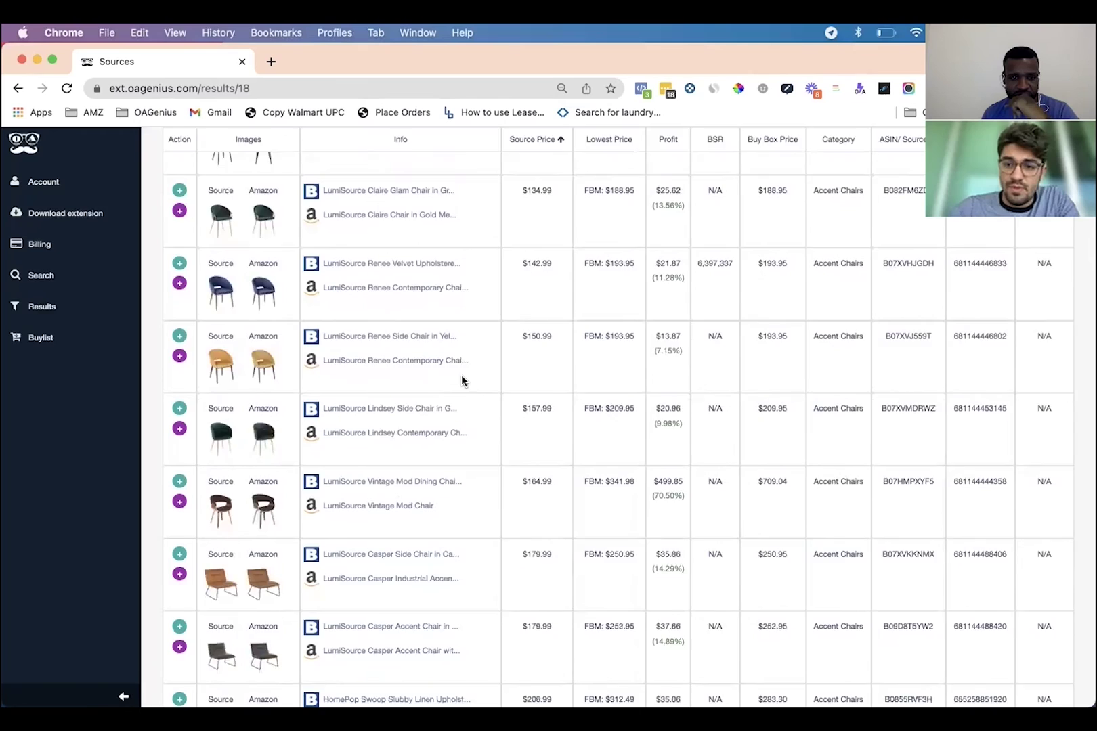
pyautogui.scroll(3, 461, 381)
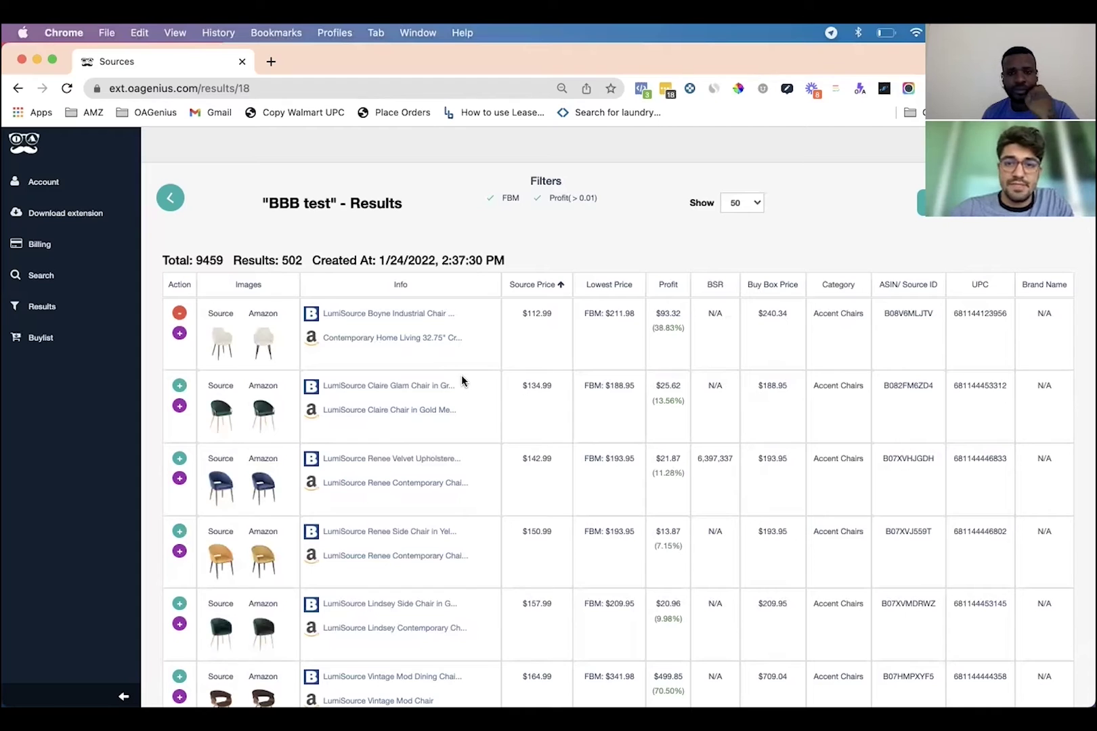
# Sort results by profit, BSR, then source price ascending, and return to the saved searches.
pyautogui.click(668, 285)
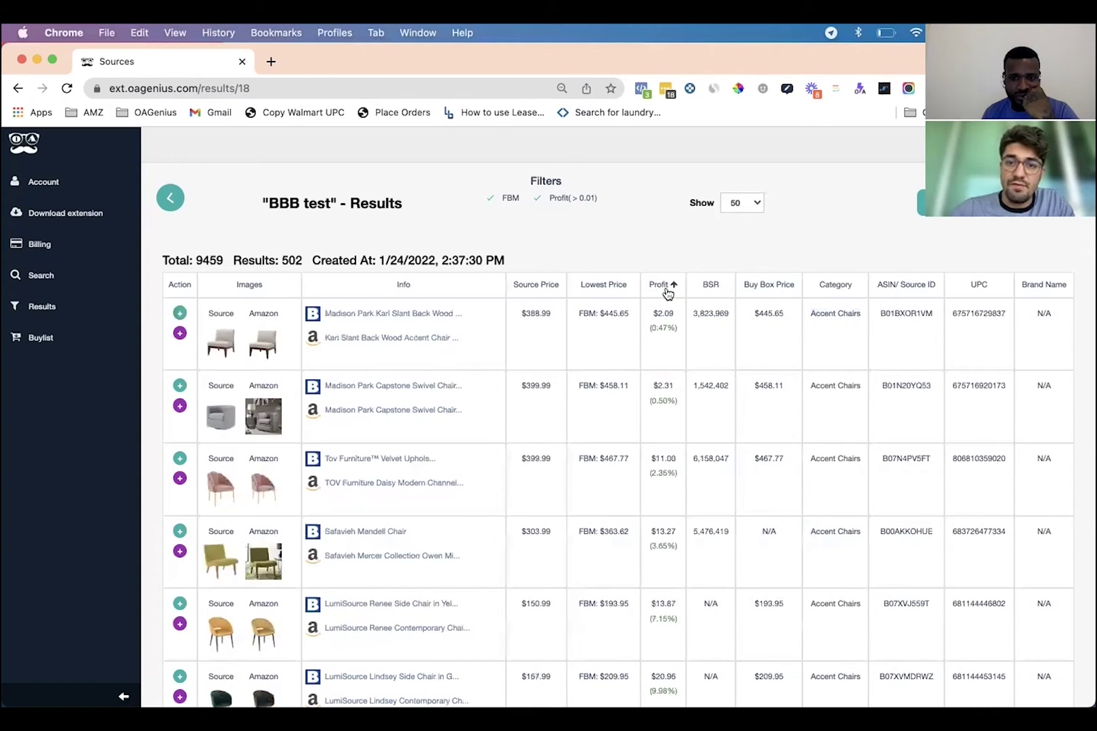
pyautogui.click(667, 286)
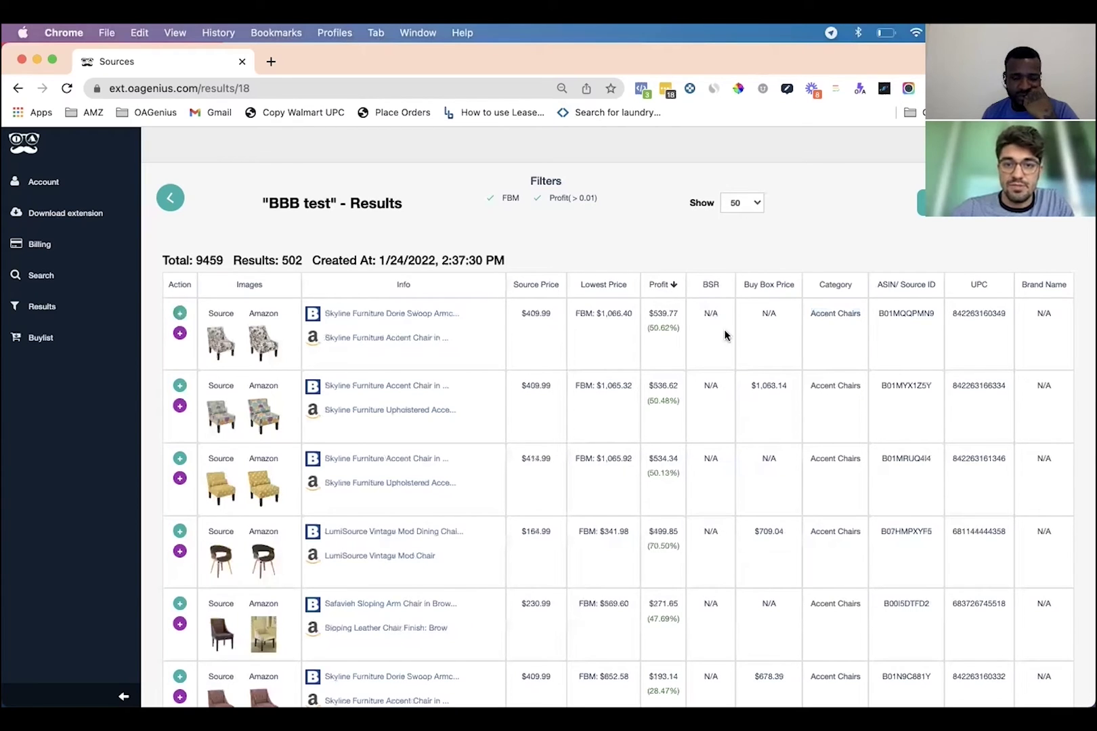
pyautogui.click(713, 287)
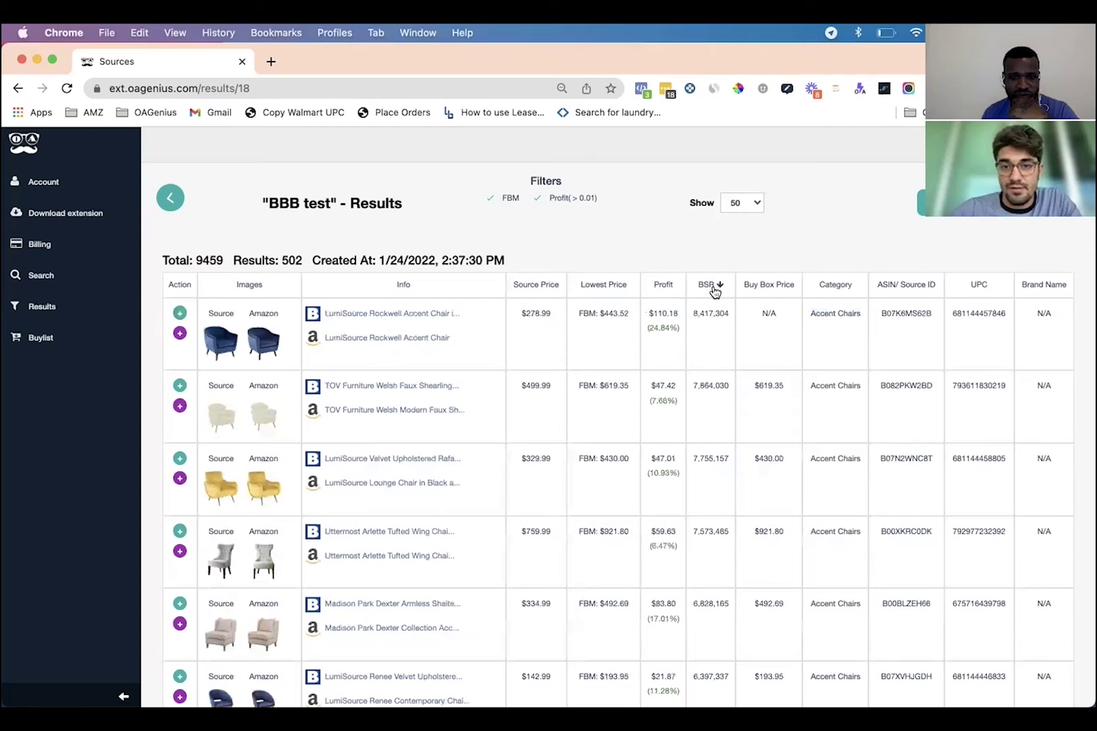
pyautogui.click(714, 292)
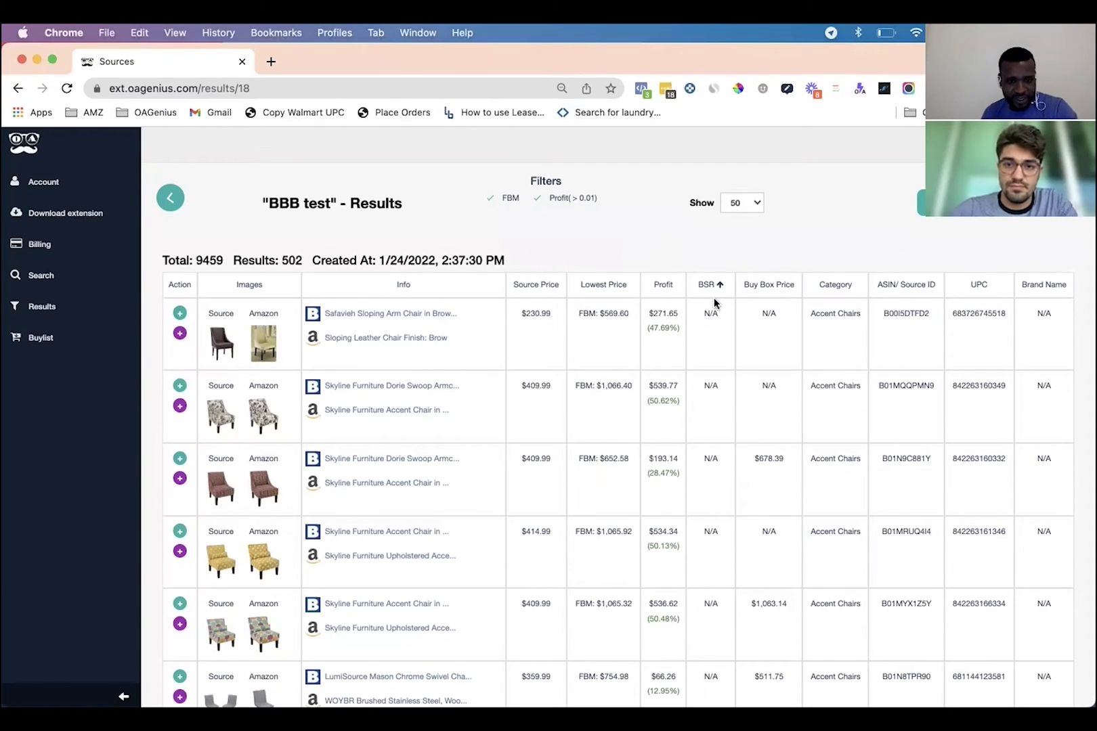
pyautogui.click(662, 286)
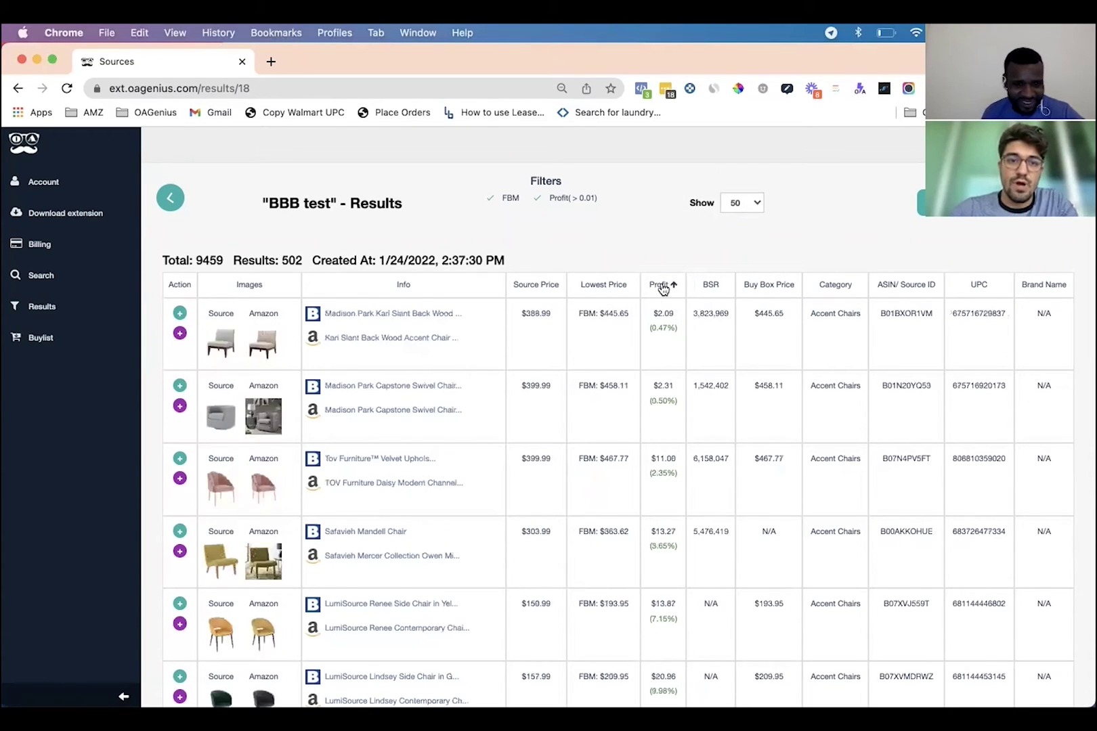
pyautogui.click(535, 286)
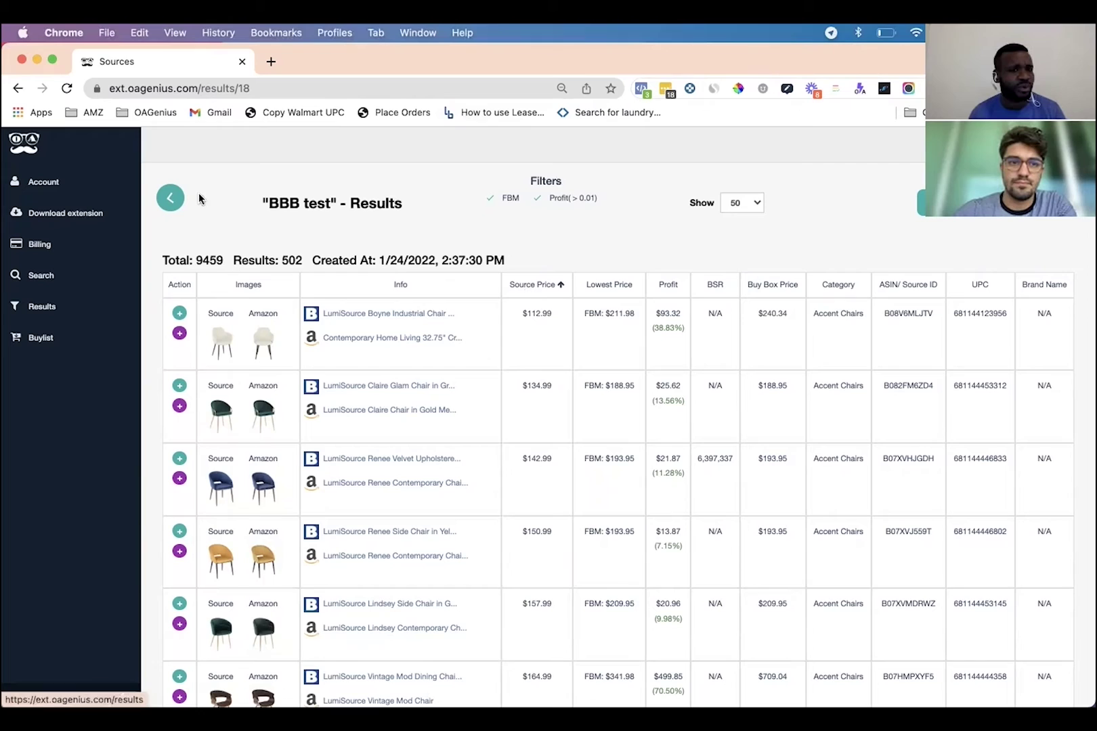
pyautogui.click(171, 199)
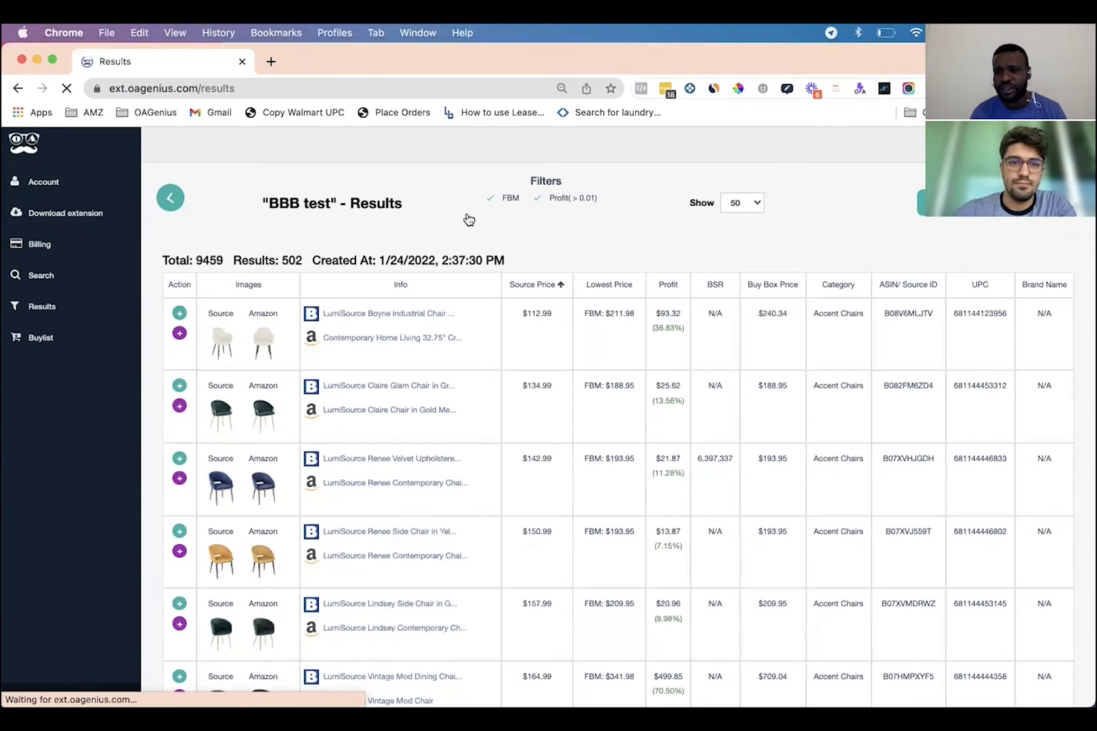